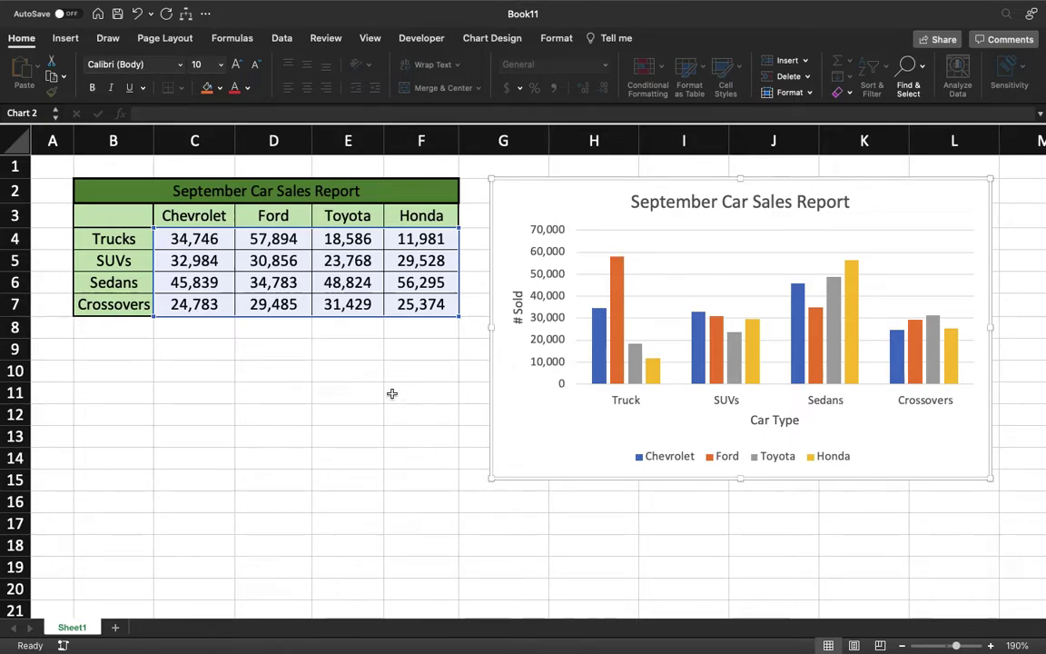
Step: Undo the recent chart changes and delete the old finished chart
click(399, 392)
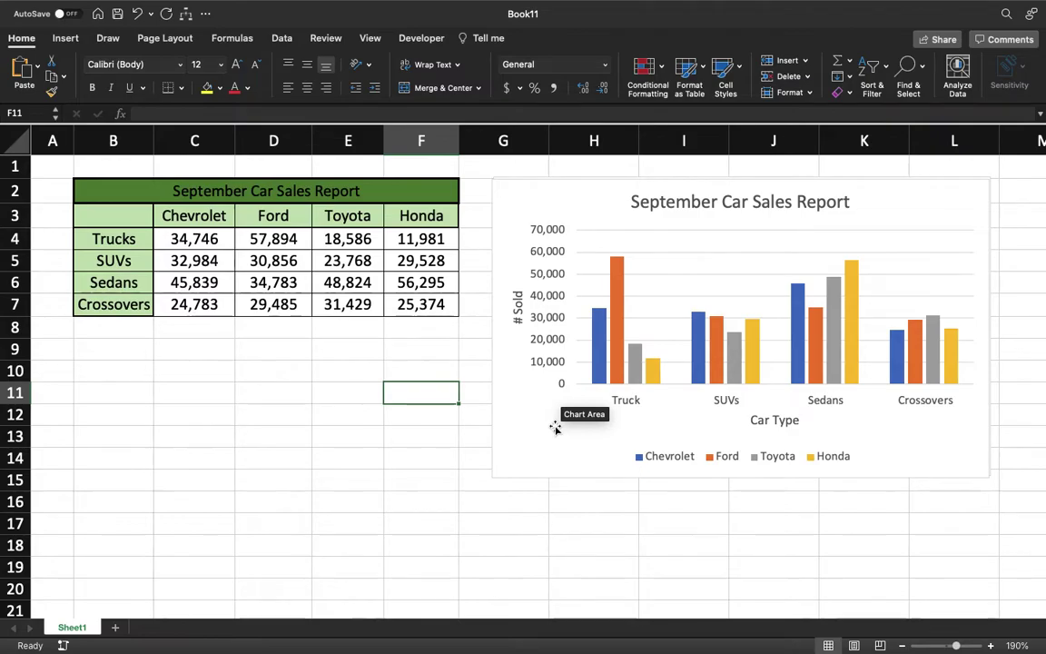
right_click(511, 429)
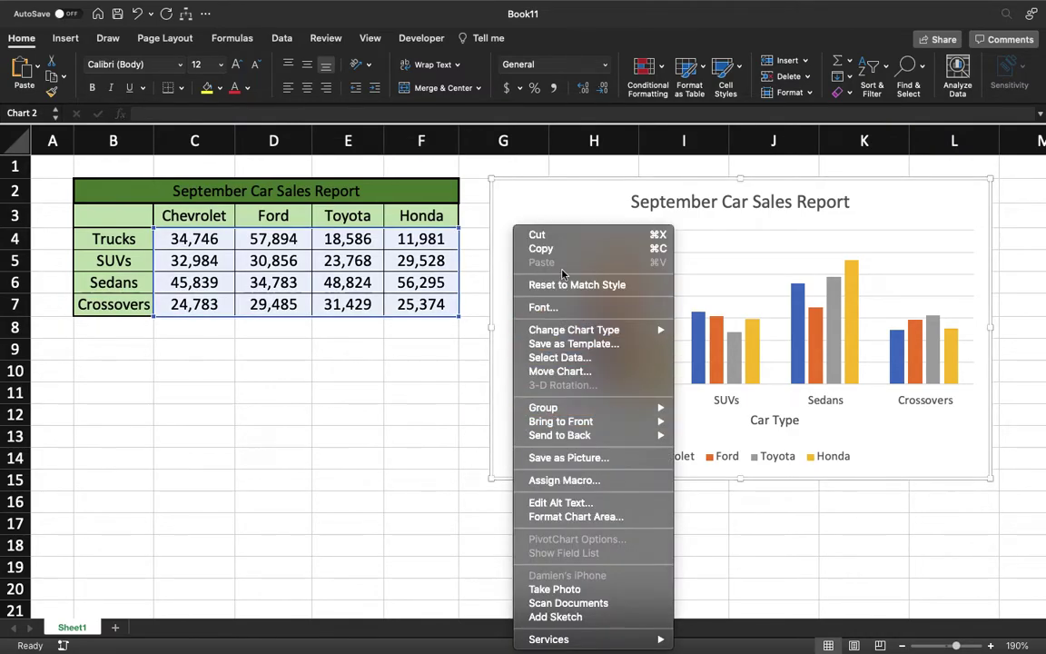
click(498, 404)
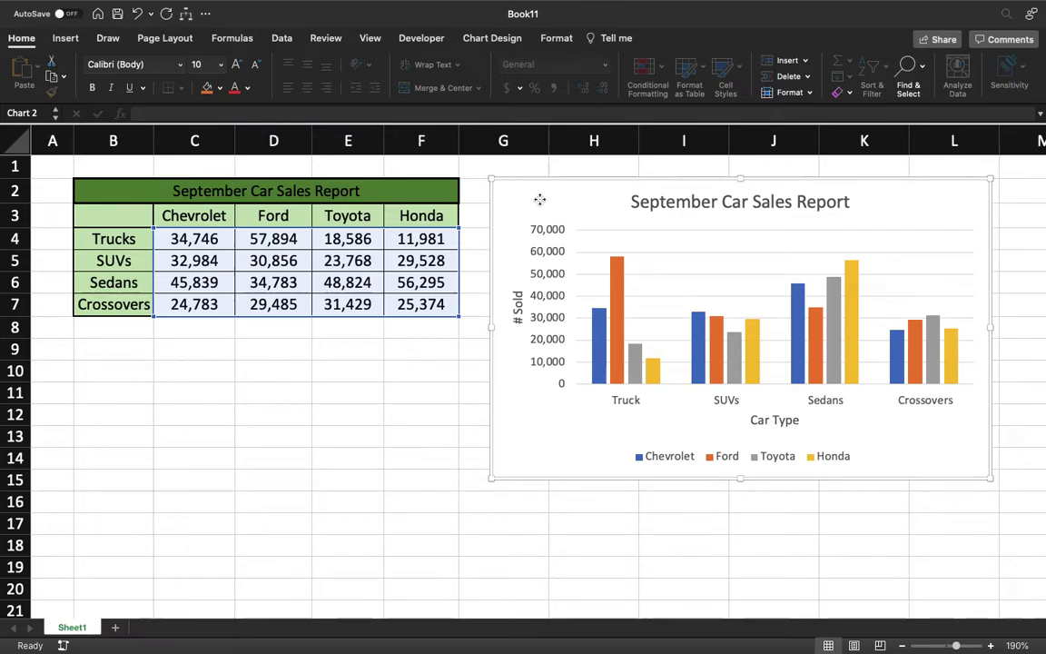
key(Escape)
key(ctrl+z)
click(542, 208)
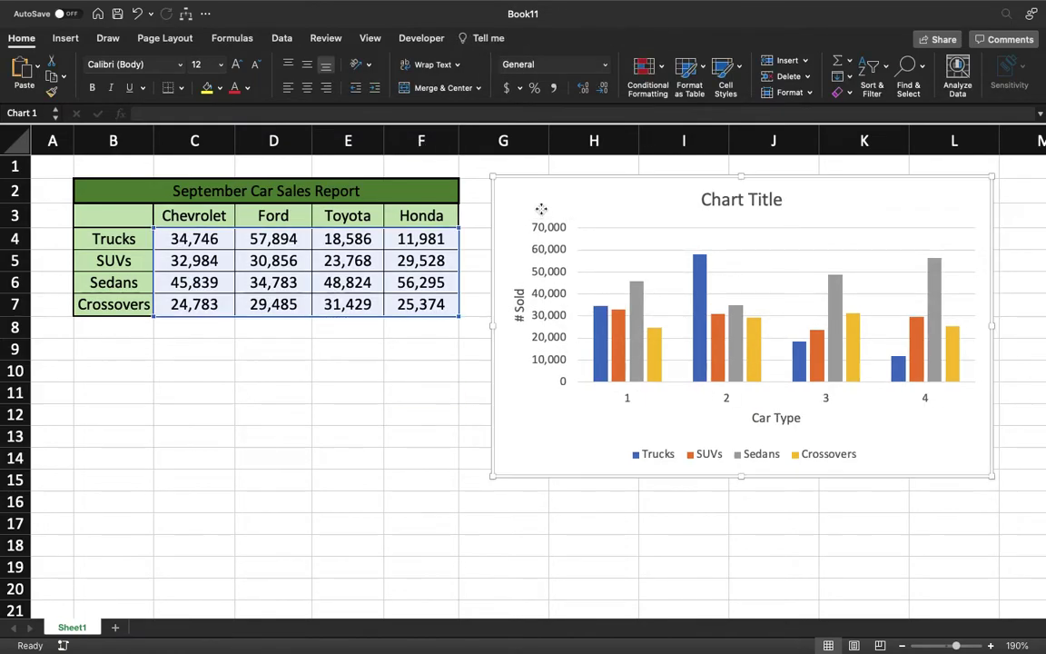
key(Delete)
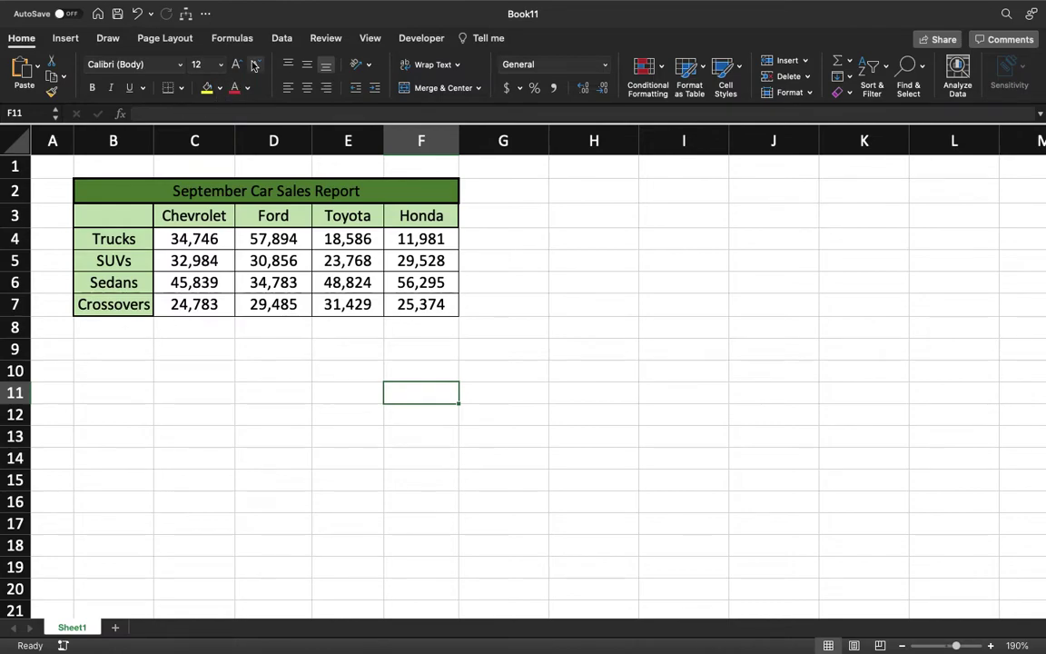
Step: Insert a blank clustered column chart, then move and enlarge it beside the sales table
click(76, 40)
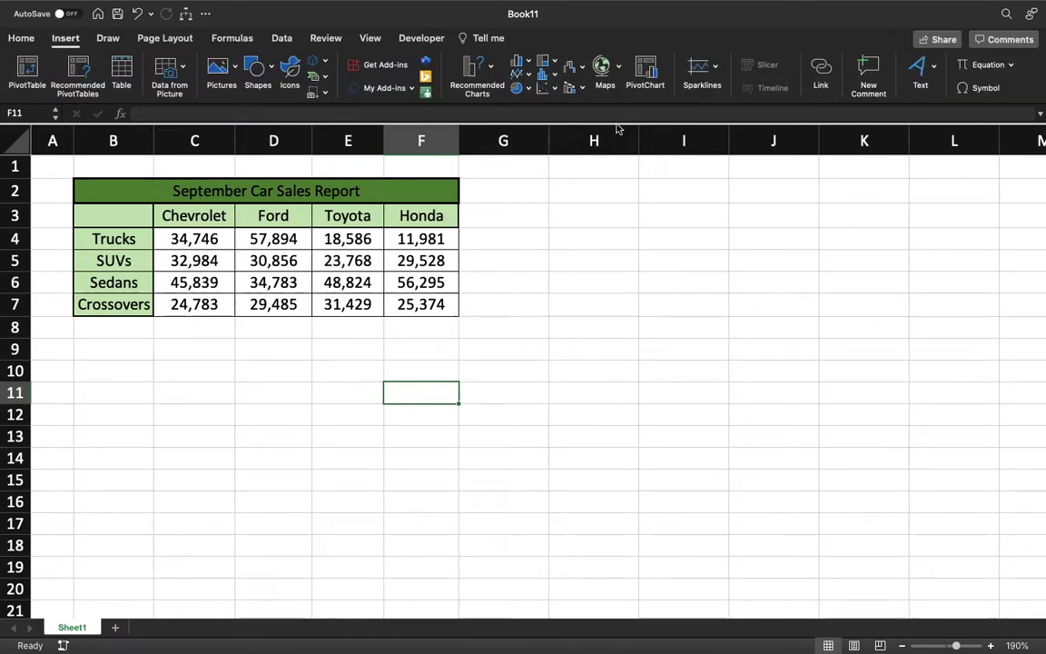
click(527, 64)
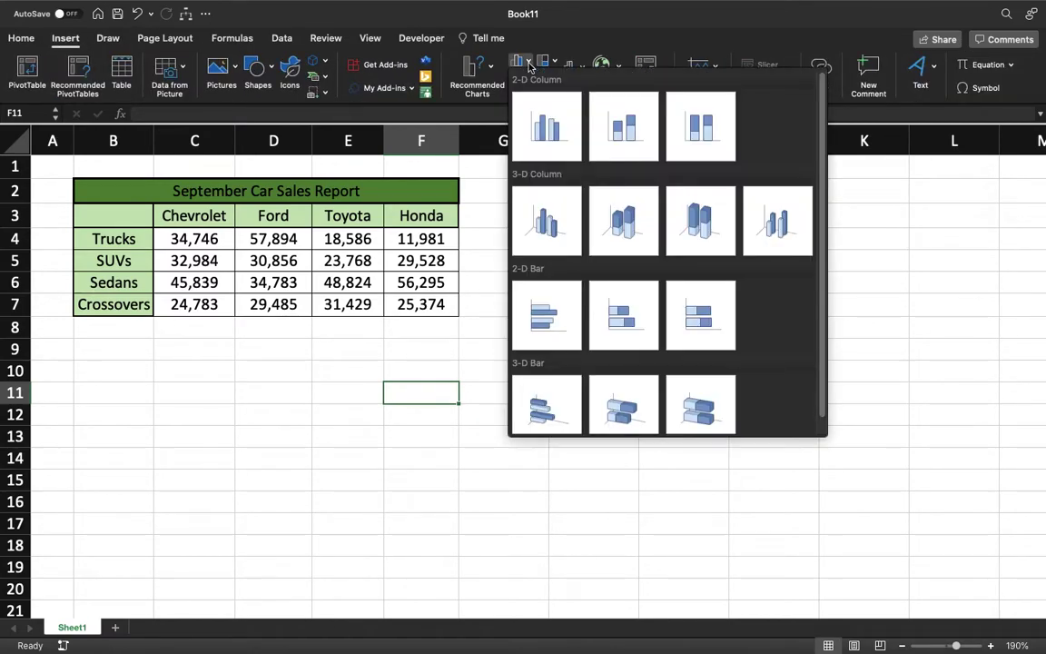
click(549, 134)
drag(601, 264, 750, 228)
drag(983, 468, 1012, 490)
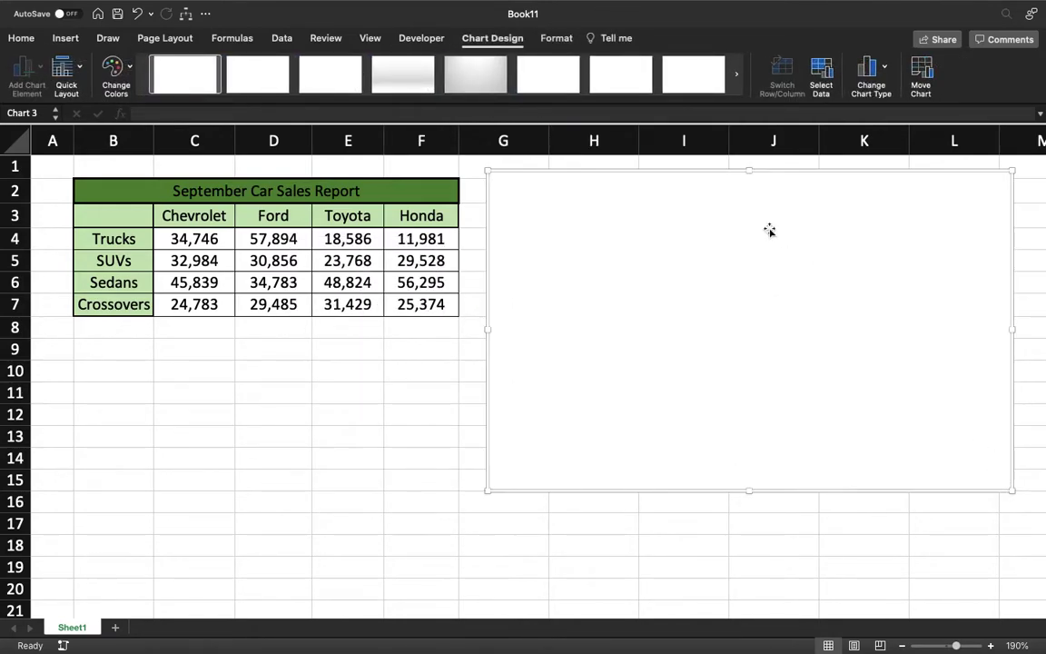
Step: Through Select Data, add a series named Chevrolet with cells C4:C7 as its values
right_click(670, 278)
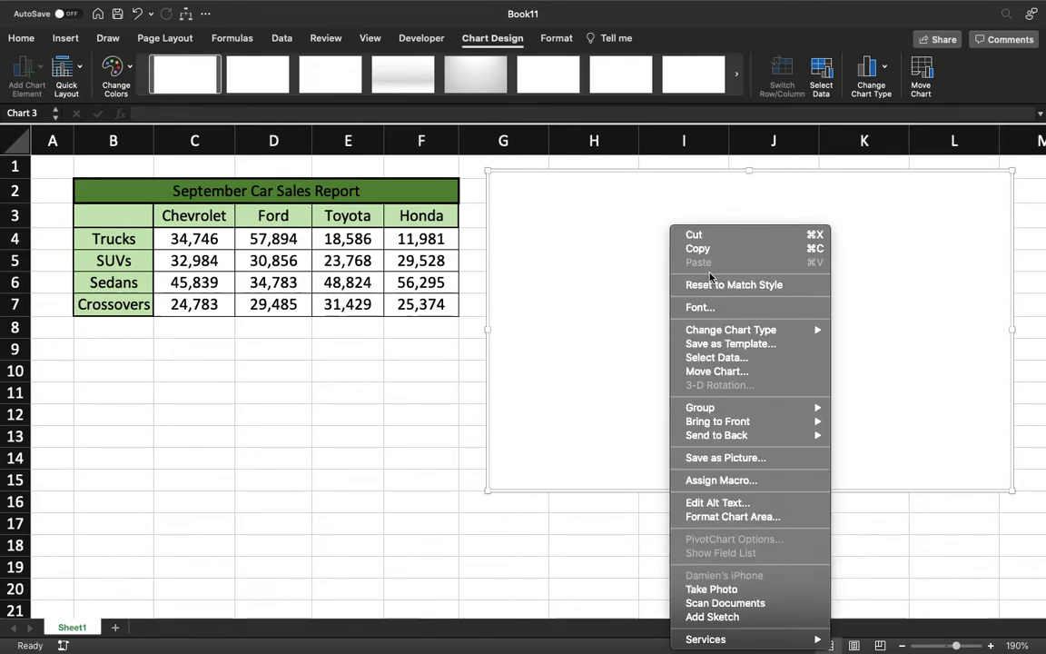
click(733, 361)
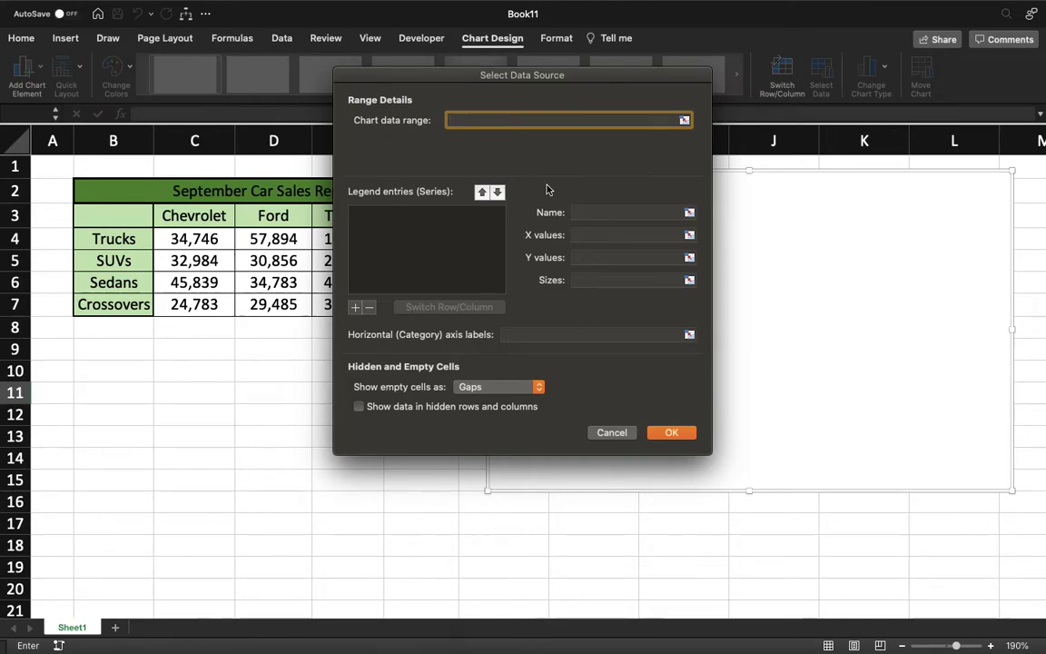
drag(453, 76, 634, 92)
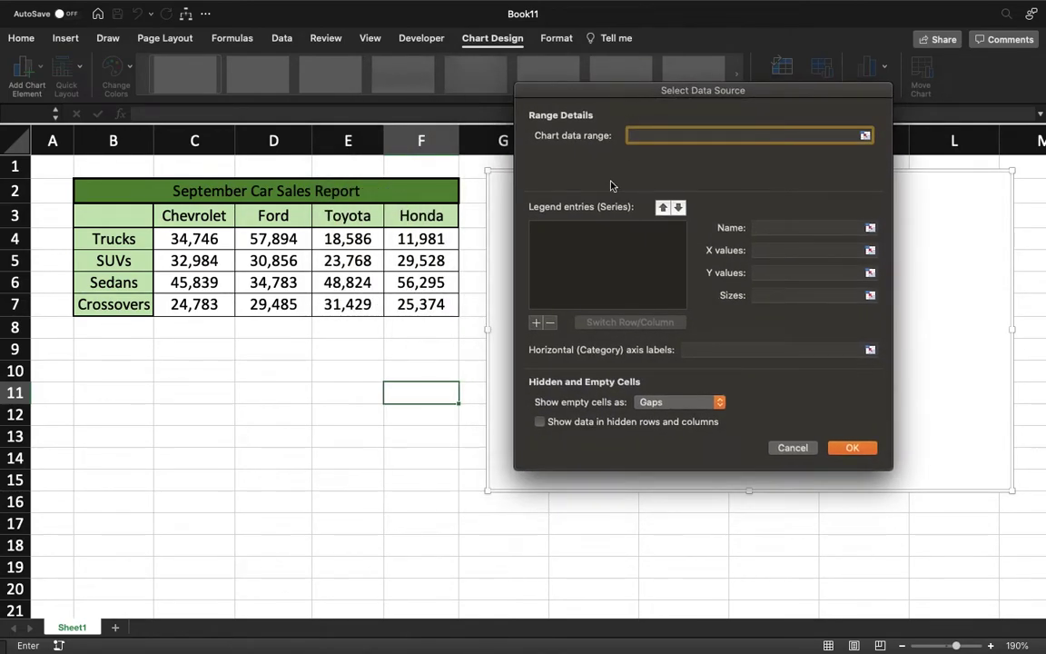
click(537, 323)
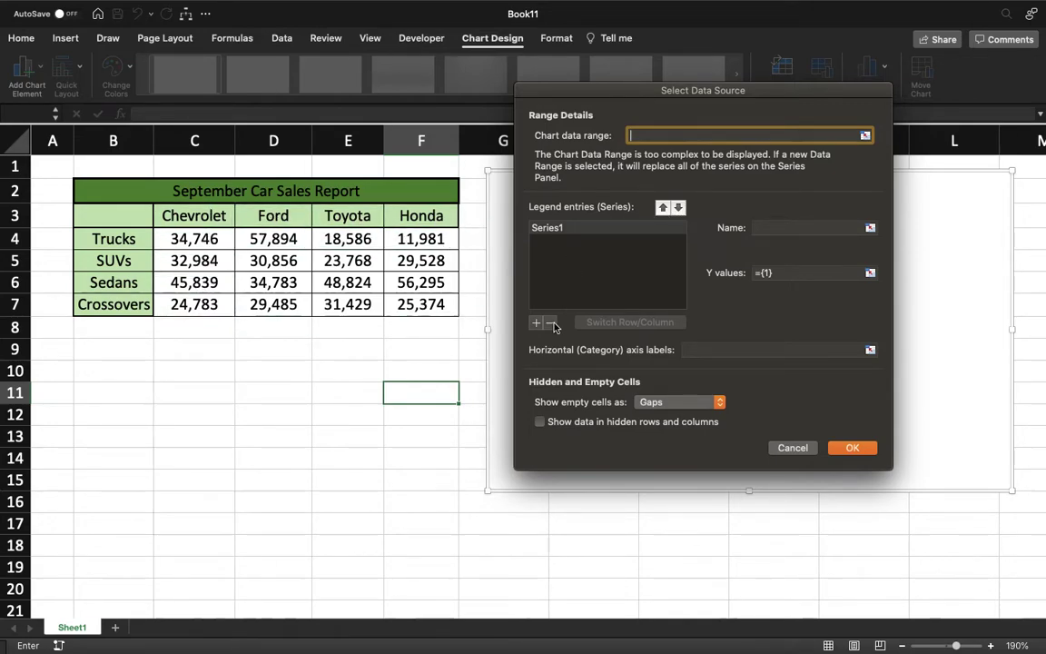
click(778, 232)
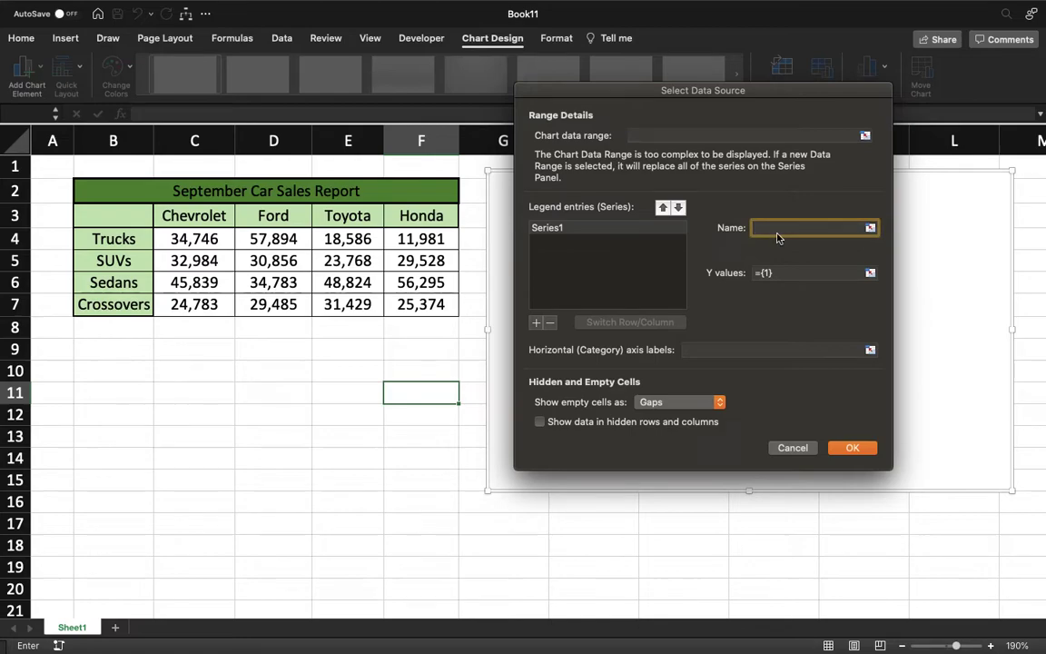
text(Chevrolet)
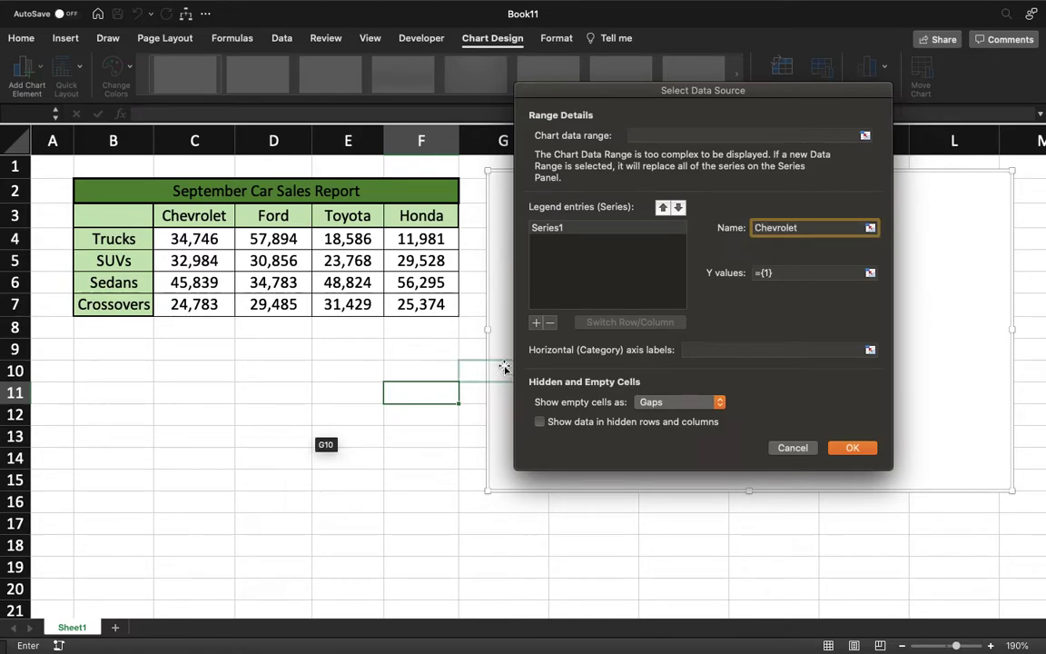
click(795, 272)
key(BackSpace)
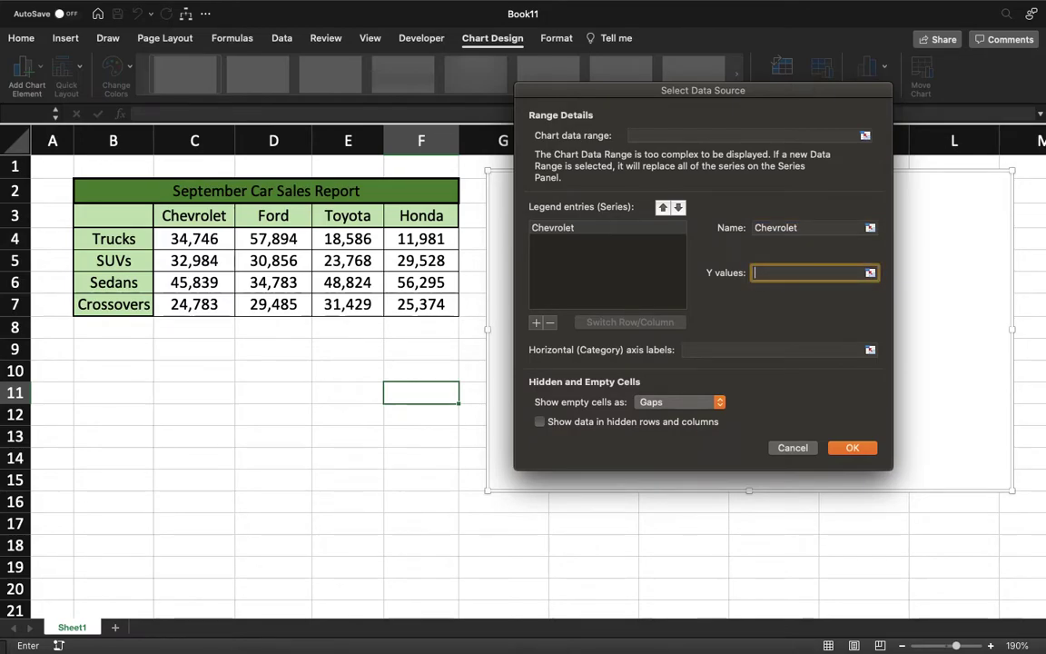
drag(207, 238, 209, 312)
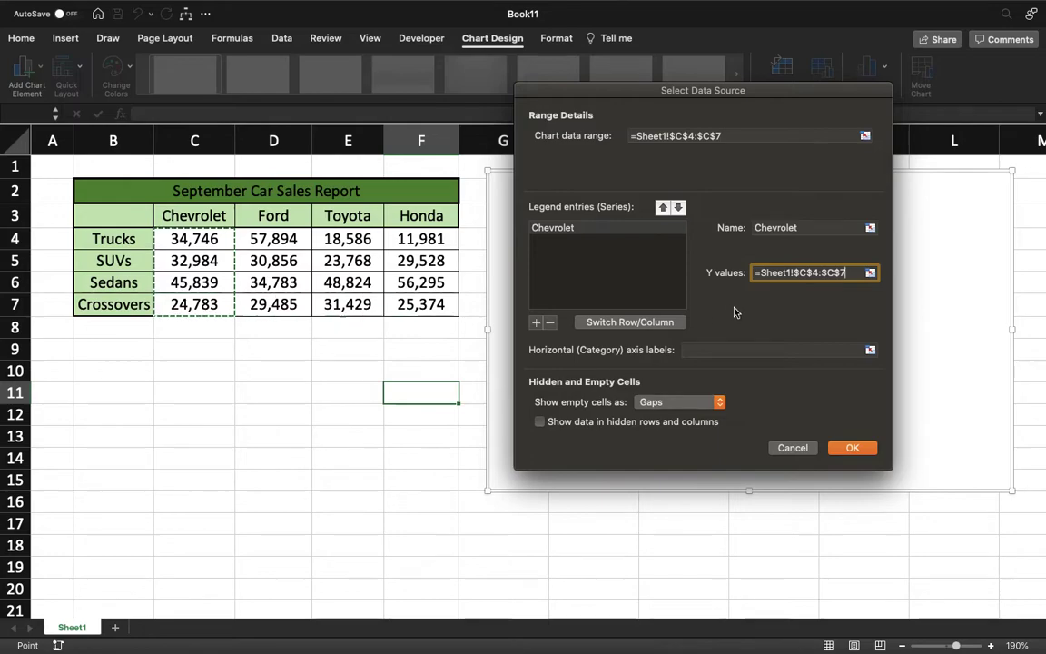
Step: Add a Ford series with values from D4:D7
click(537, 322)
click(815, 229)
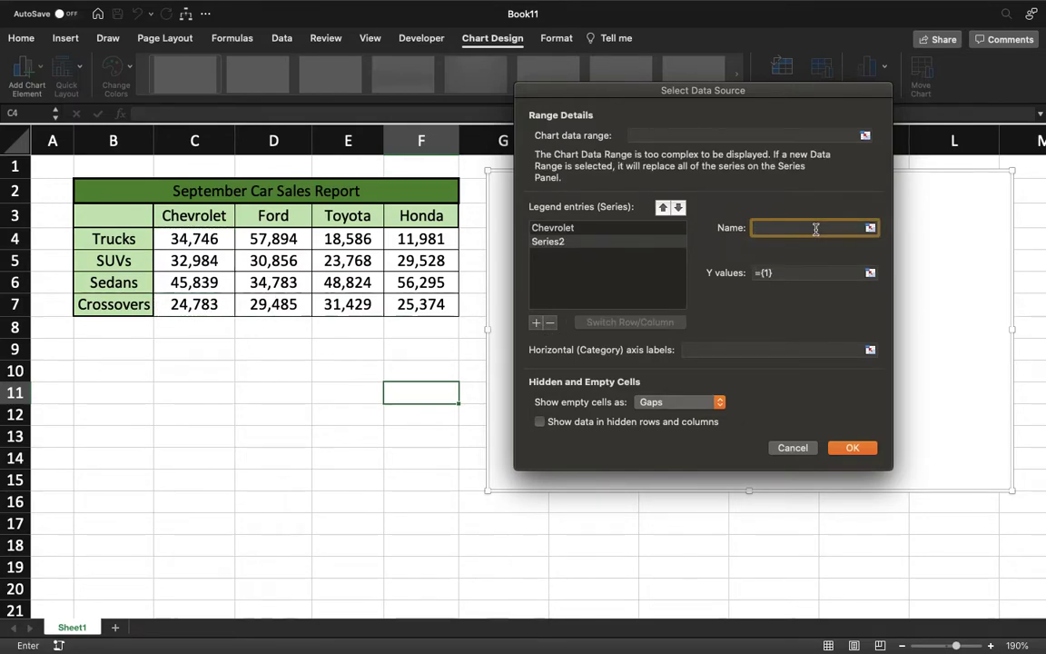
text(Ford)
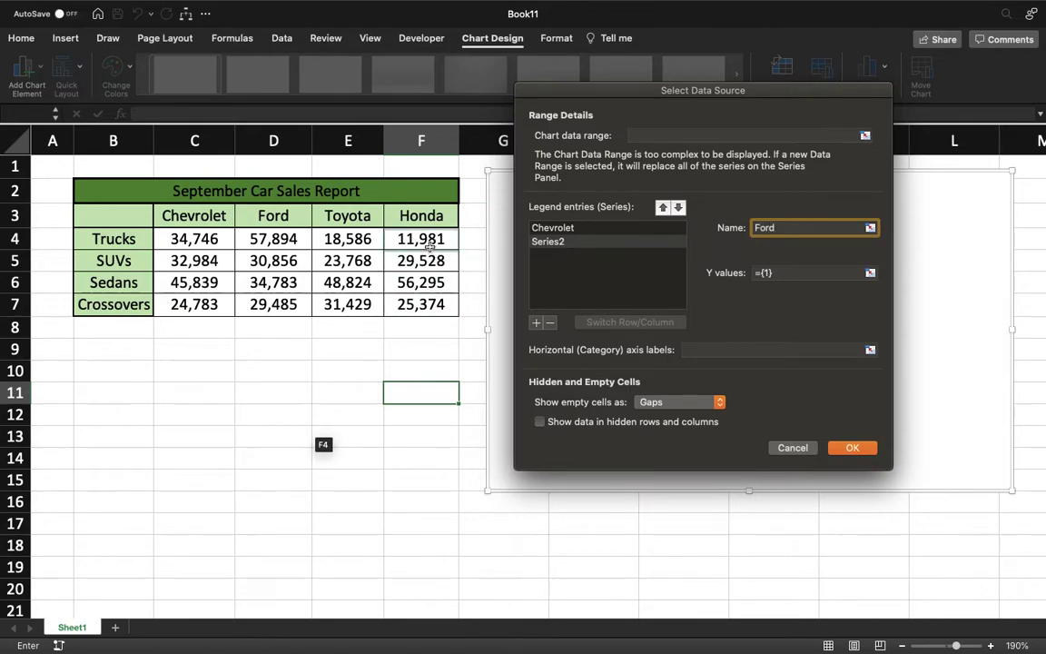
key(Tab)
key(BackSpace)
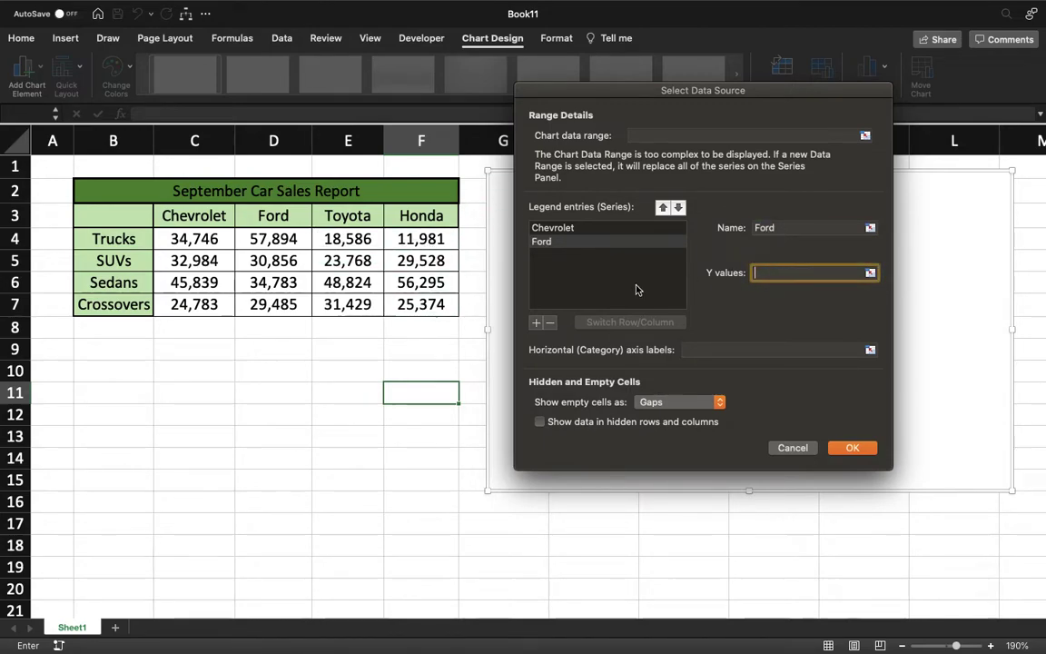
drag(272, 238, 293, 303)
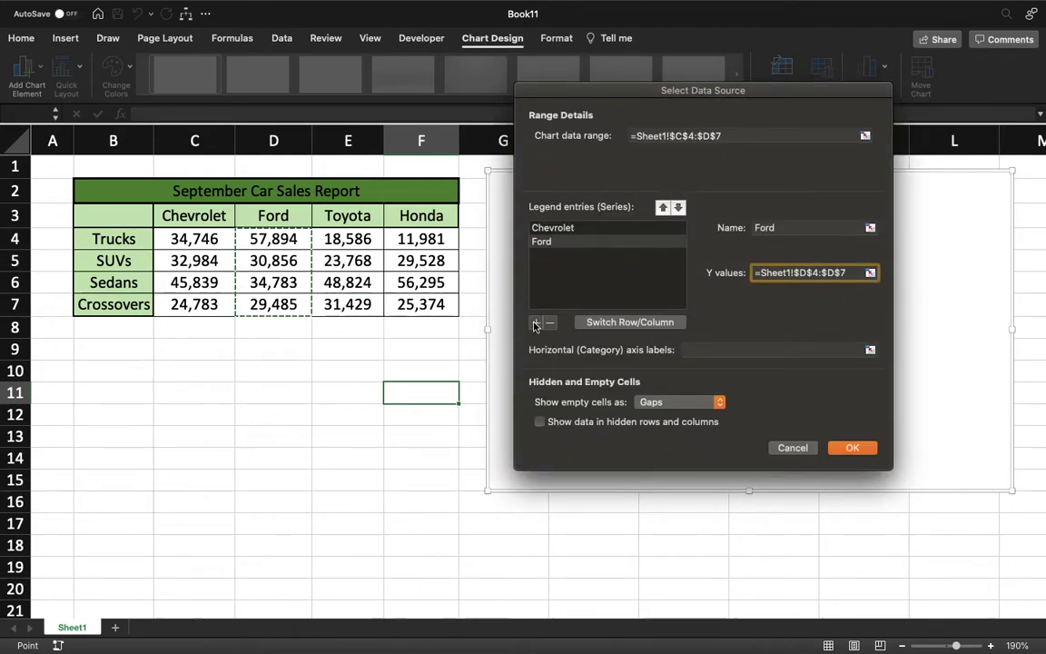
Step: Add a Toyota series with values from E4:E7
click(536, 323)
click(789, 227)
text(T)
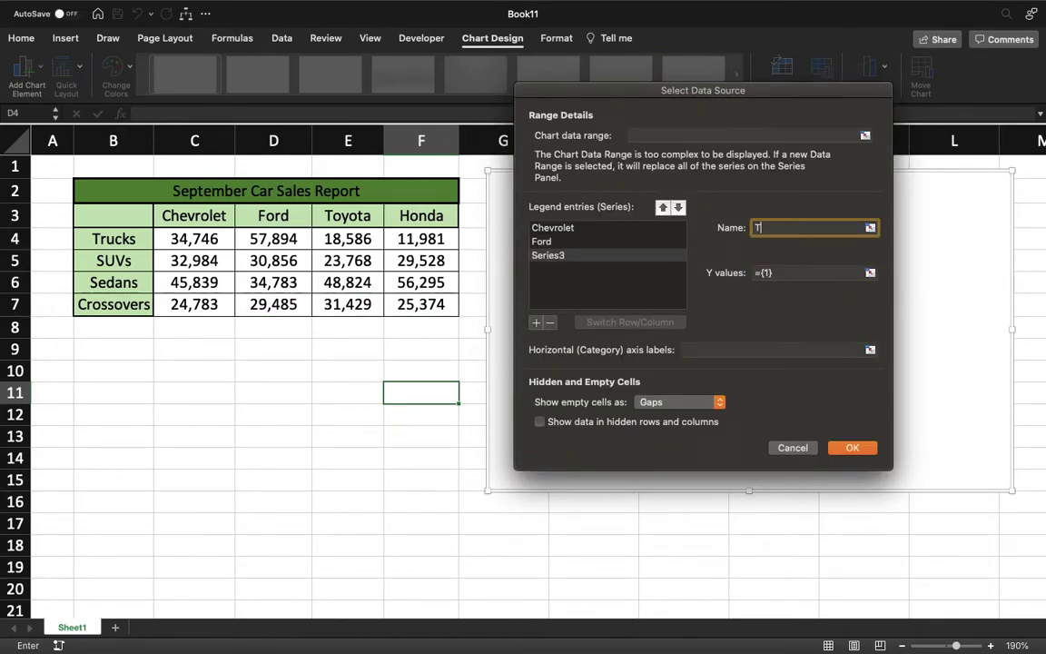
text(oyota)
key(Tab)
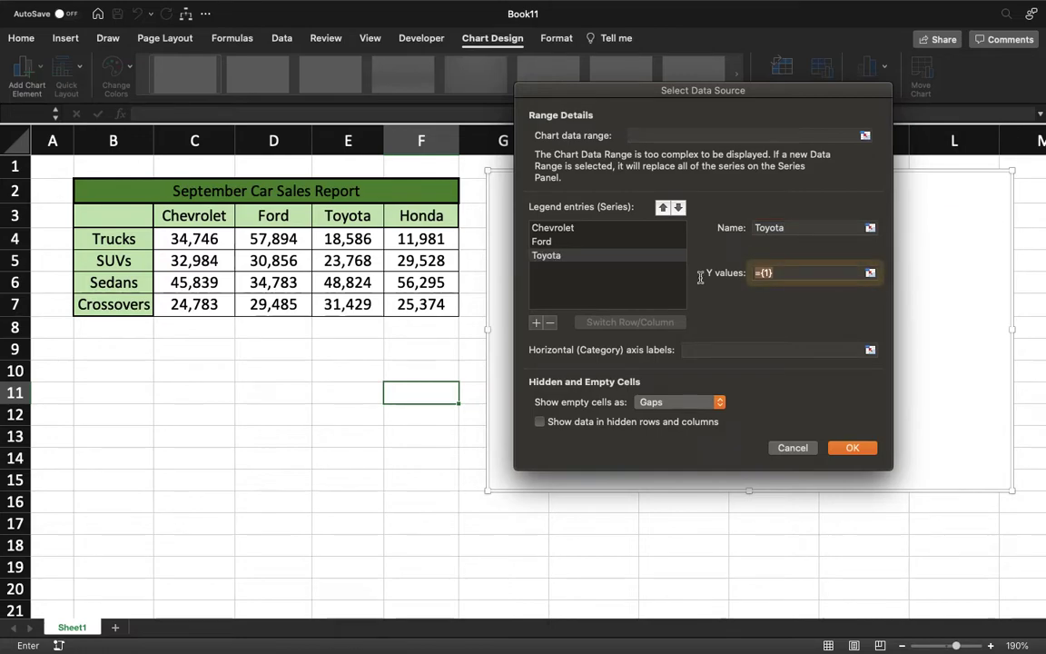
key(BackSpace)
drag(381, 239, 354, 306)
Step: Add a Honda series with values from F4:F7
click(535, 322)
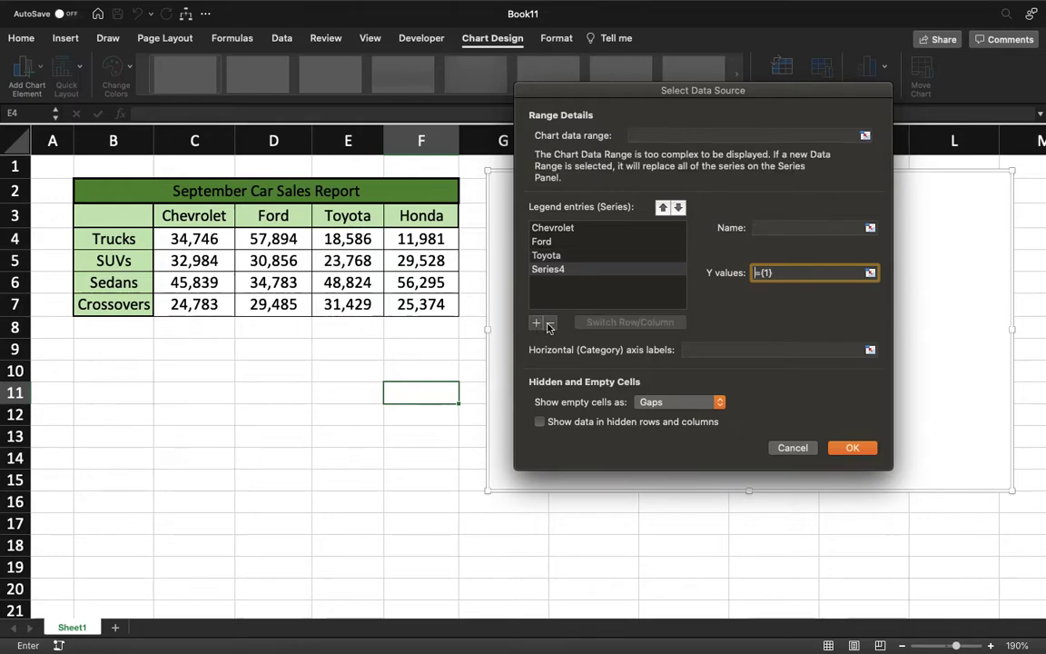
click(786, 228)
text(H)
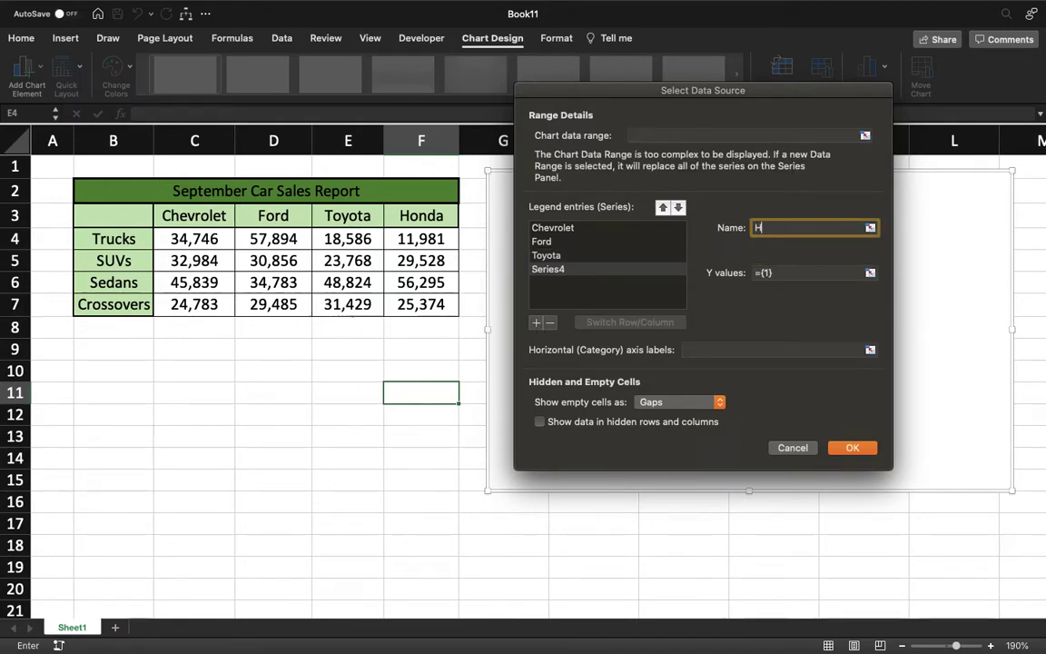
text(Ondaonda)
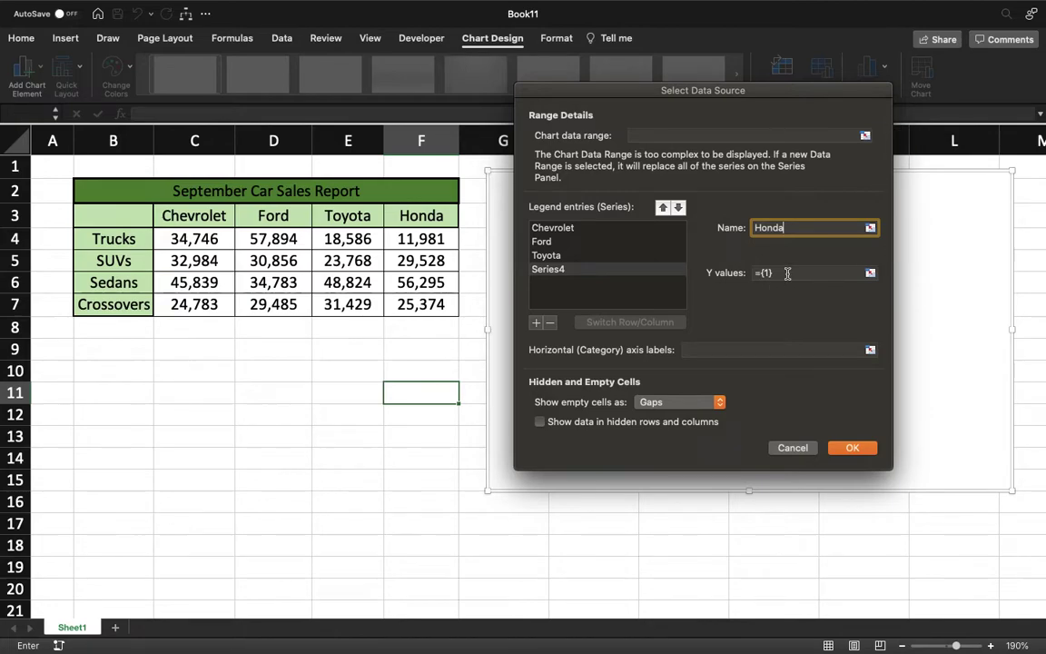
click(791, 272)
key(BackSpace)
drag(426, 237, 442, 308)
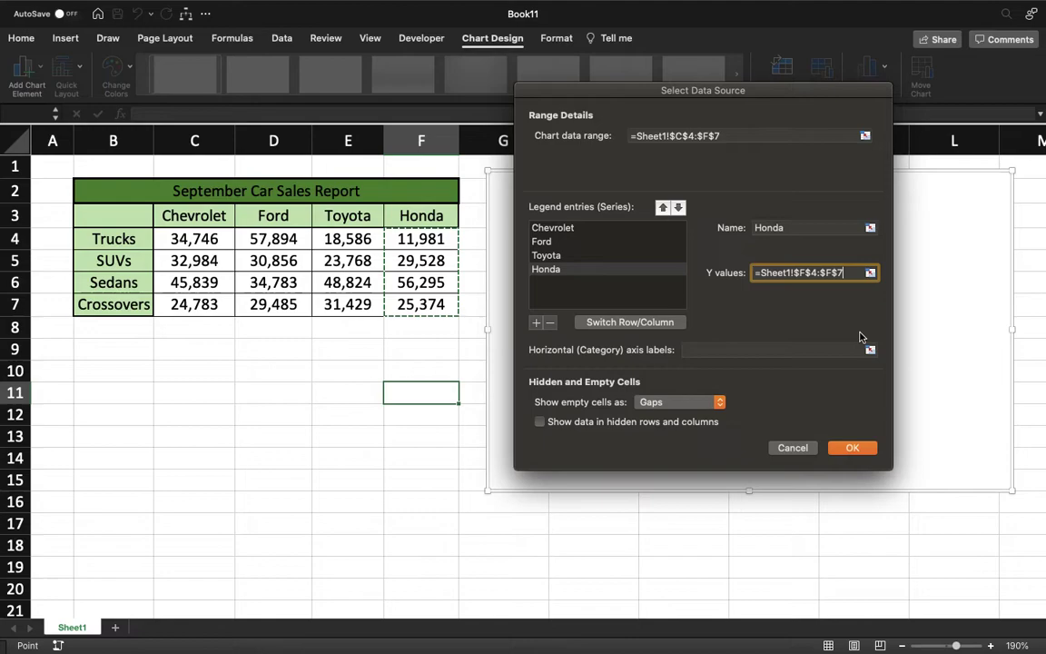
Step: Review the Chevrolet, Ford, Toyota and Honda series and apply them to the chart
click(572, 228)
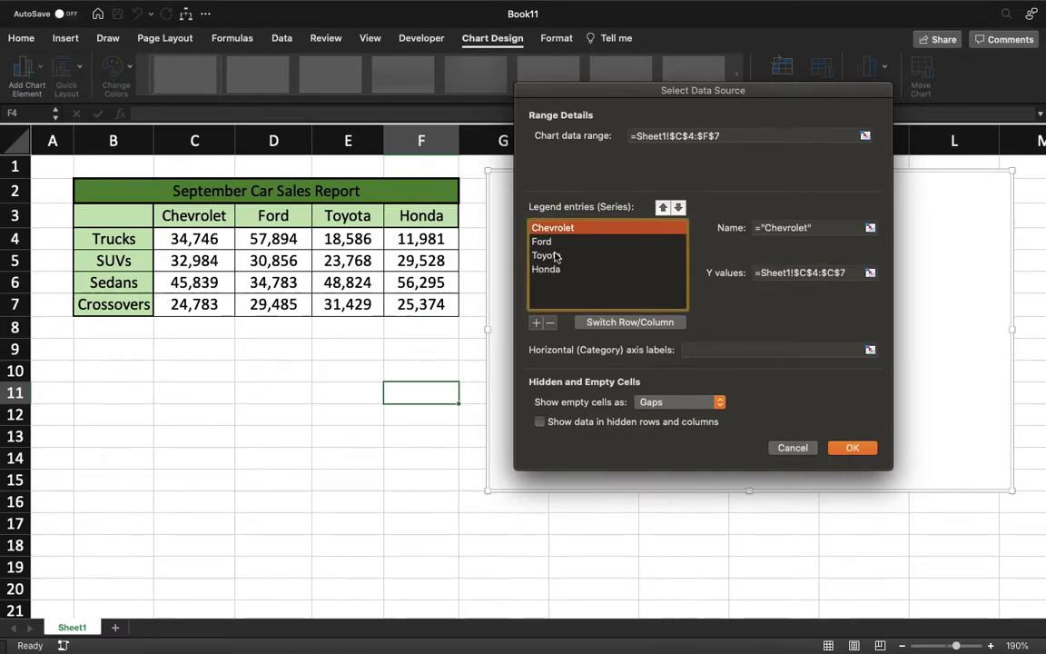
click(553, 241)
click(549, 255)
click(558, 270)
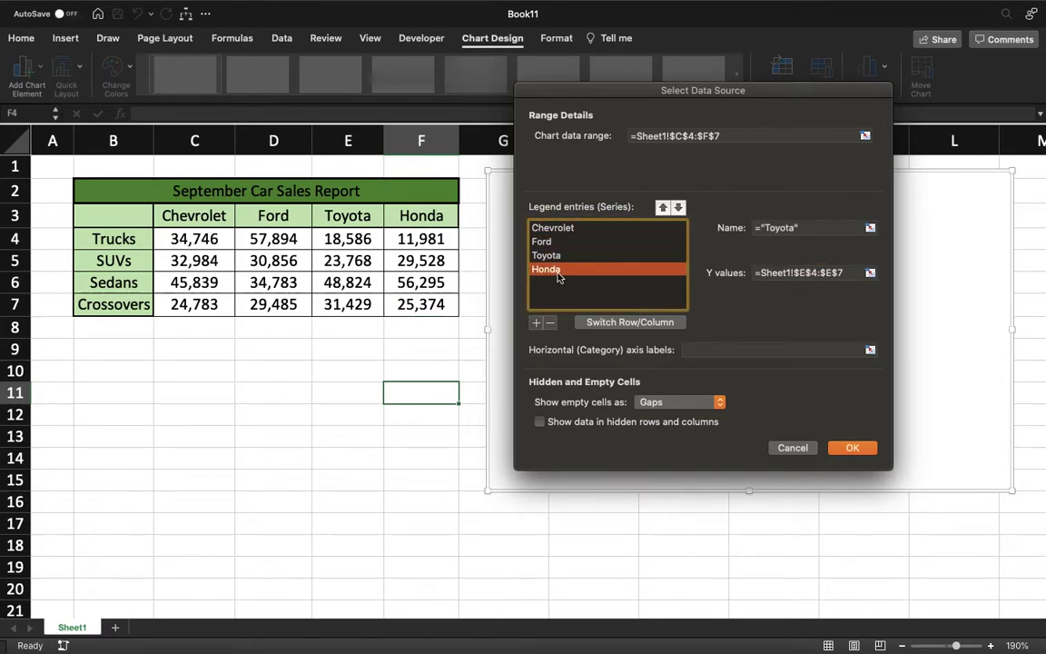
click(851, 447)
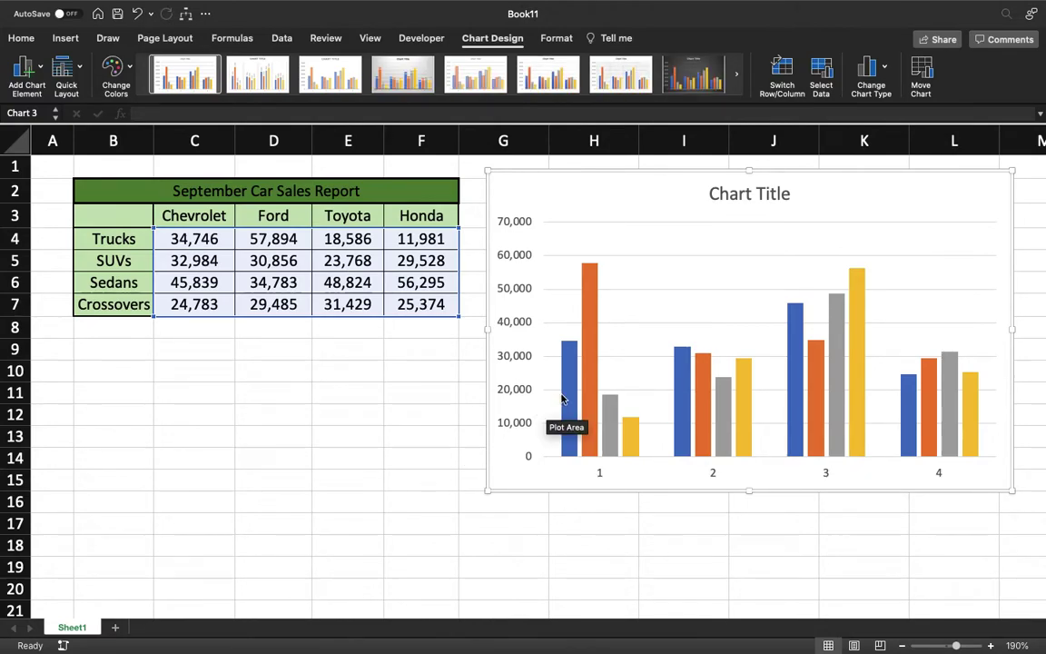
mouse_move(565, 394)
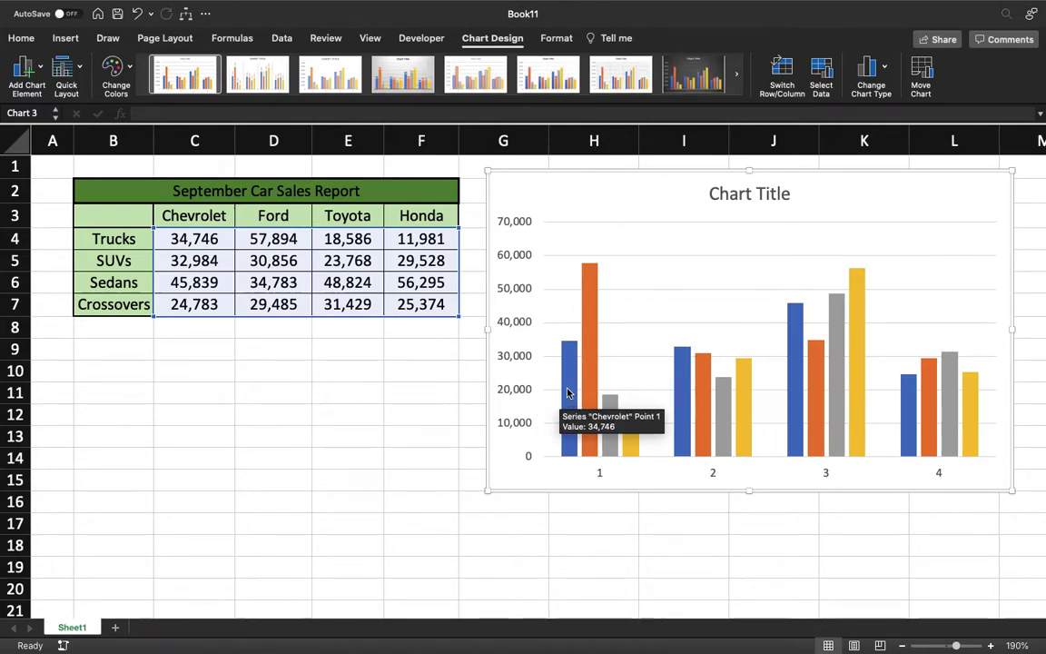
mouse_move(596, 387)
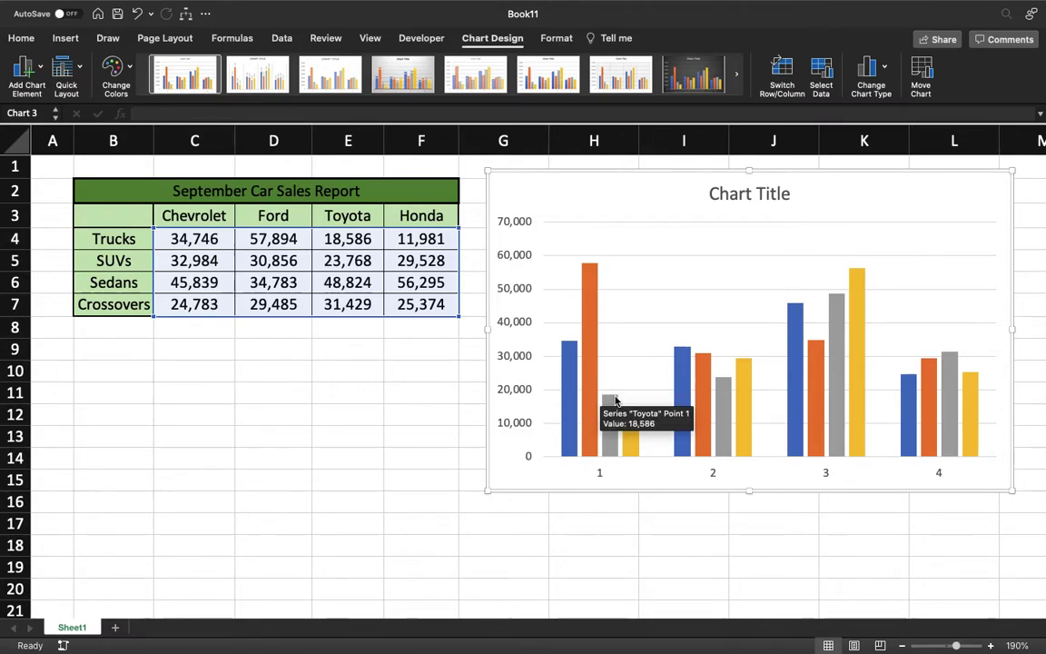
mouse_move(634, 446)
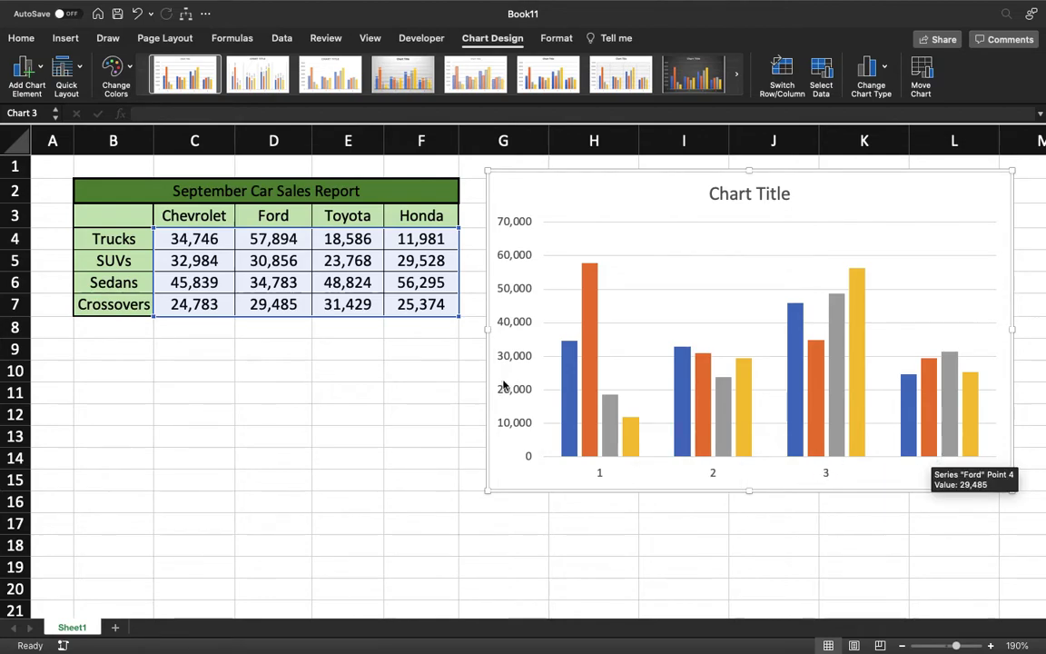
Step: In Select Data, set the category axis labels to 'Trucks, SUVs, Sedans, Crossovers'
right_click(598, 202)
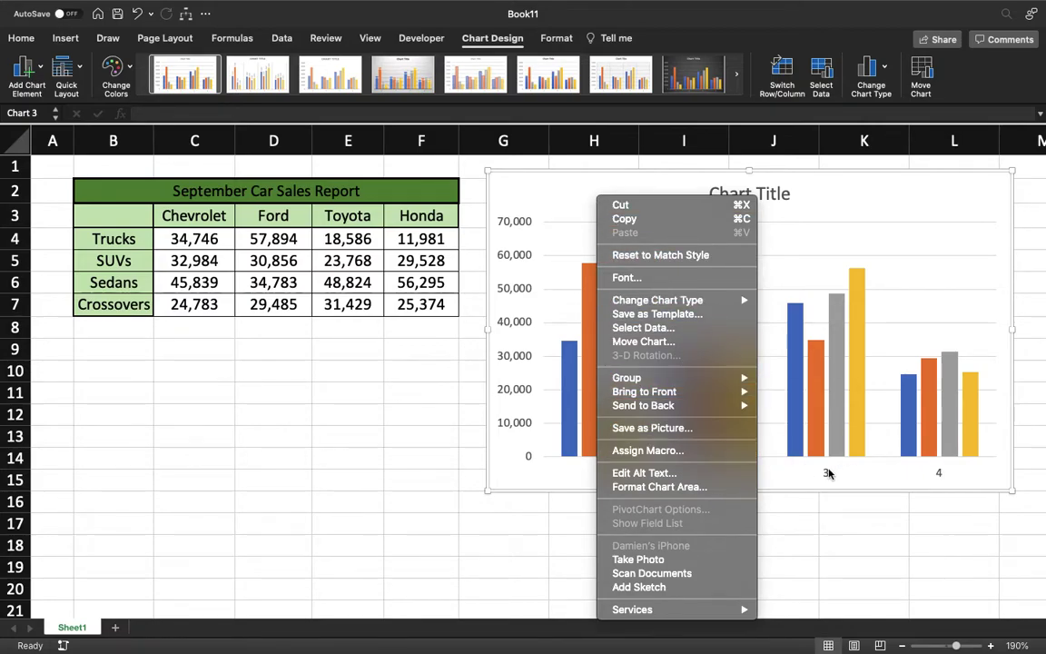
click(649, 331)
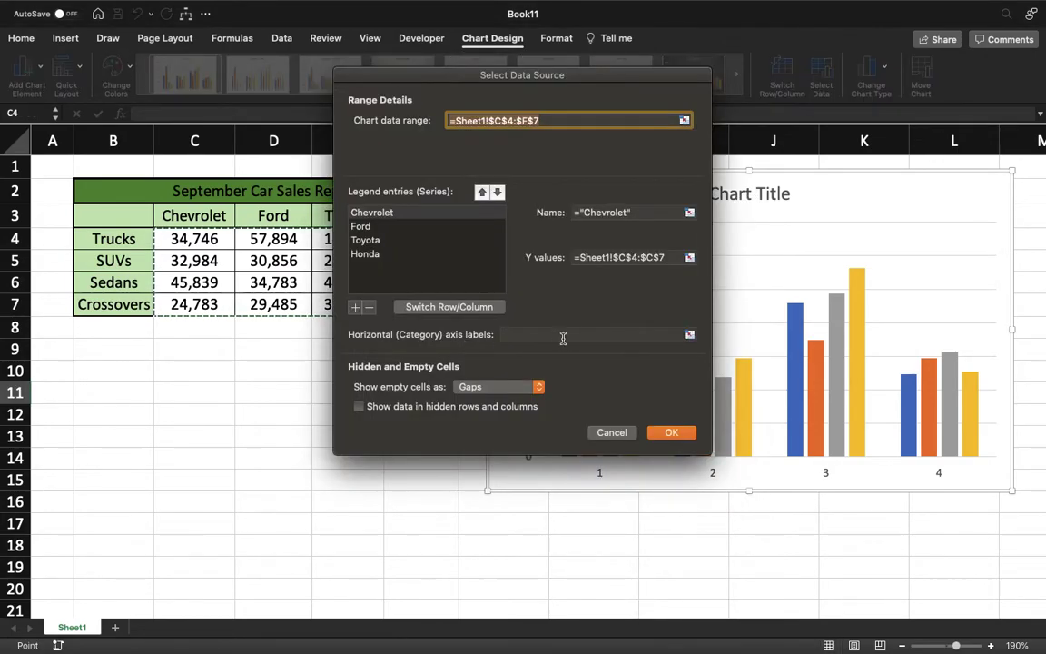
drag(374, 75, 189, 129)
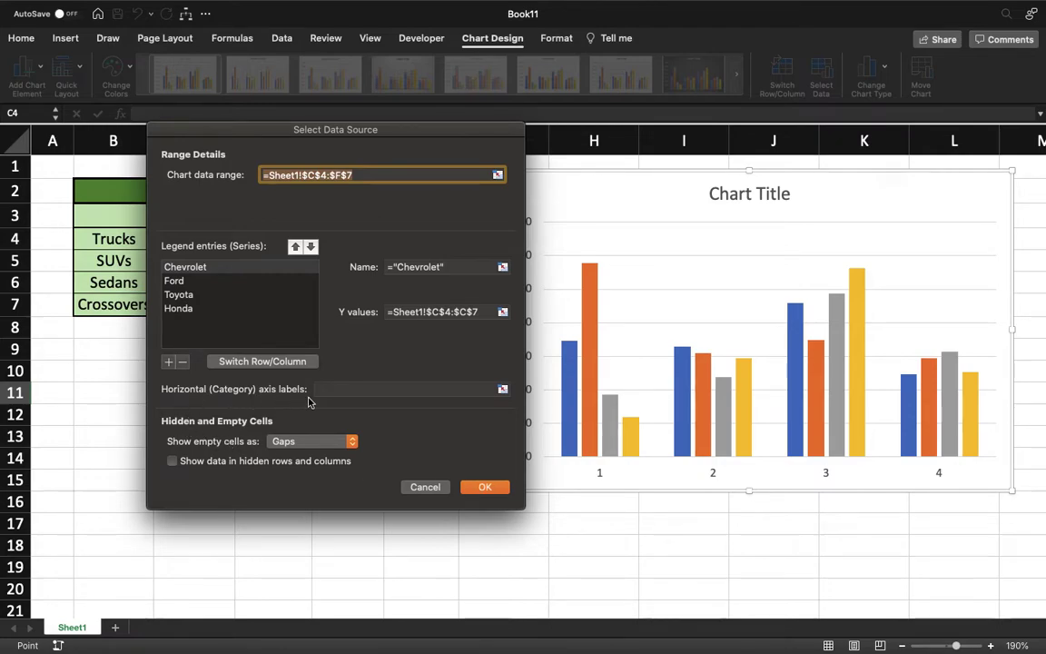
click(342, 389)
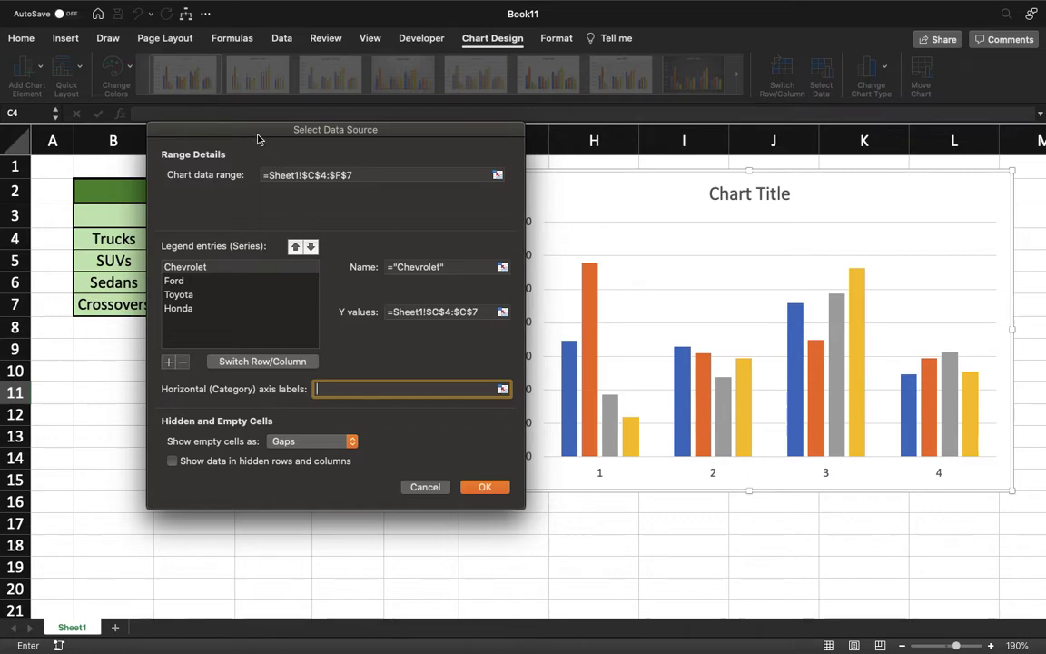
drag(257, 136, 283, 222)
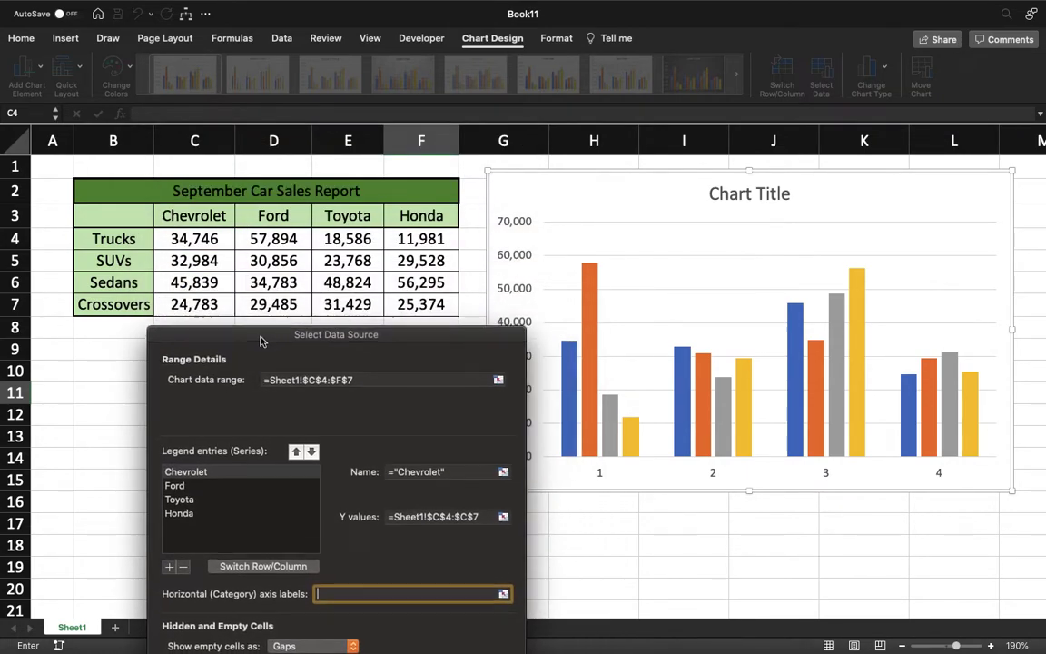
drag(260, 340, 261, 356)
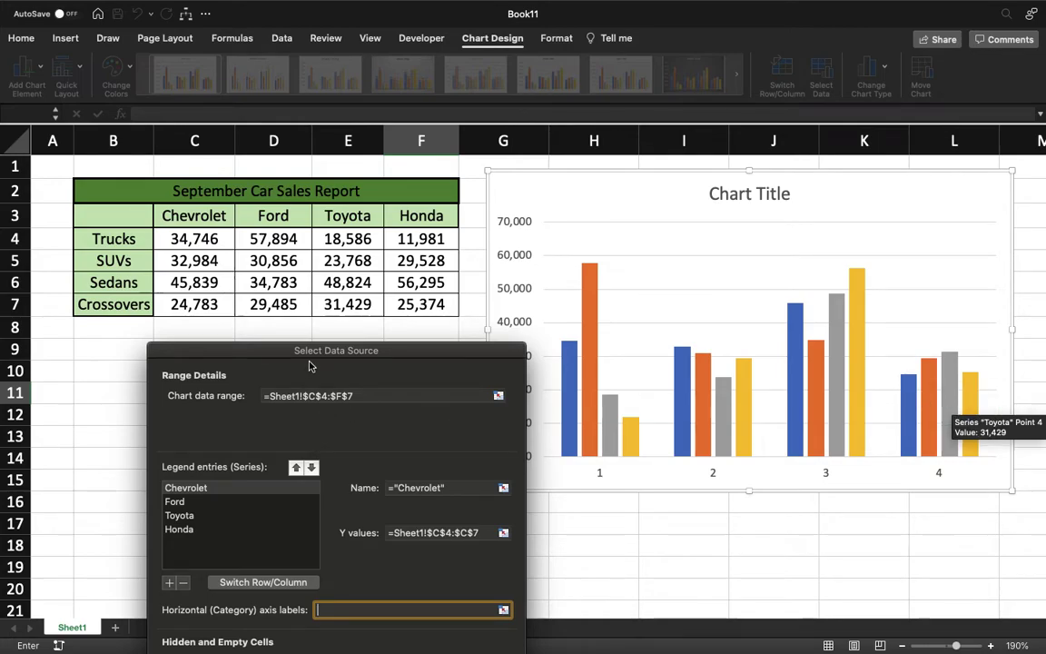
drag(306, 357, 363, 162)
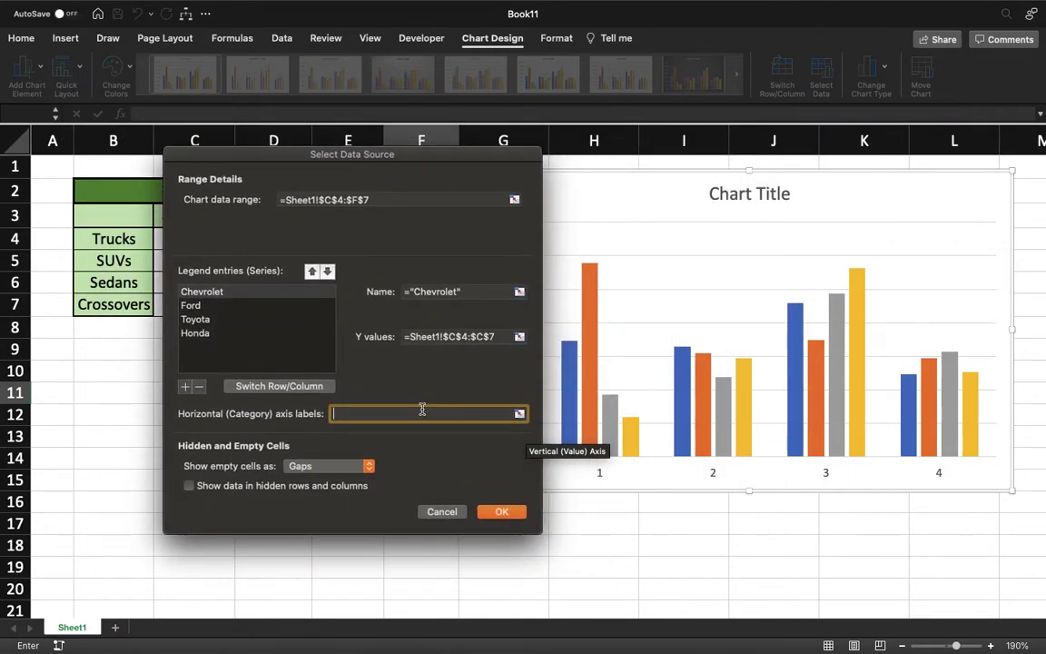
text(Trucks, )
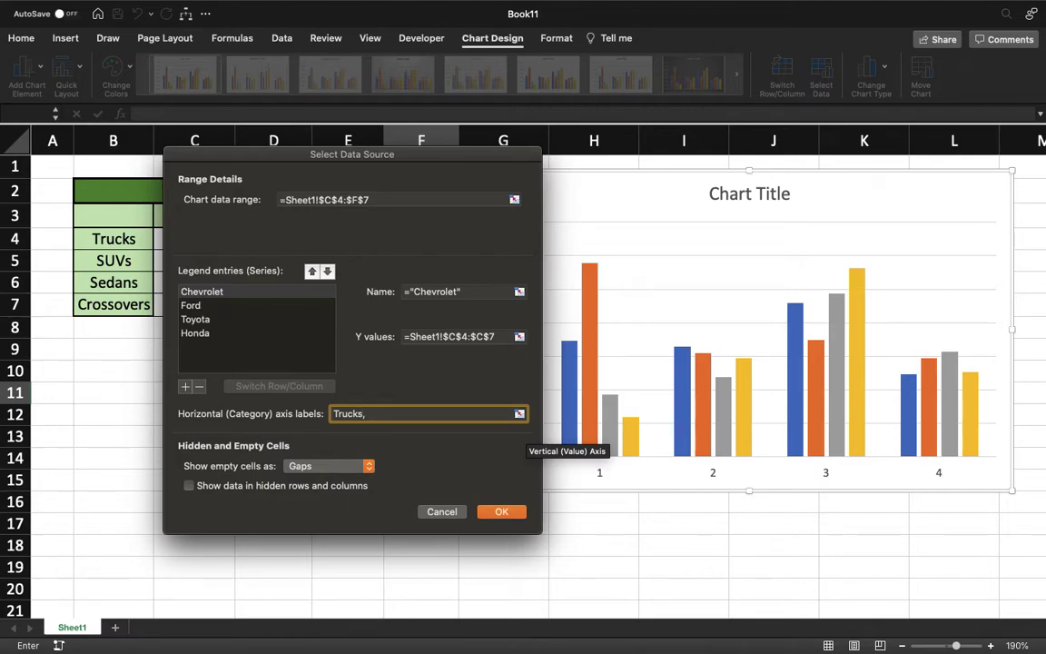
text(SUVs, Sedans, Crossovers)
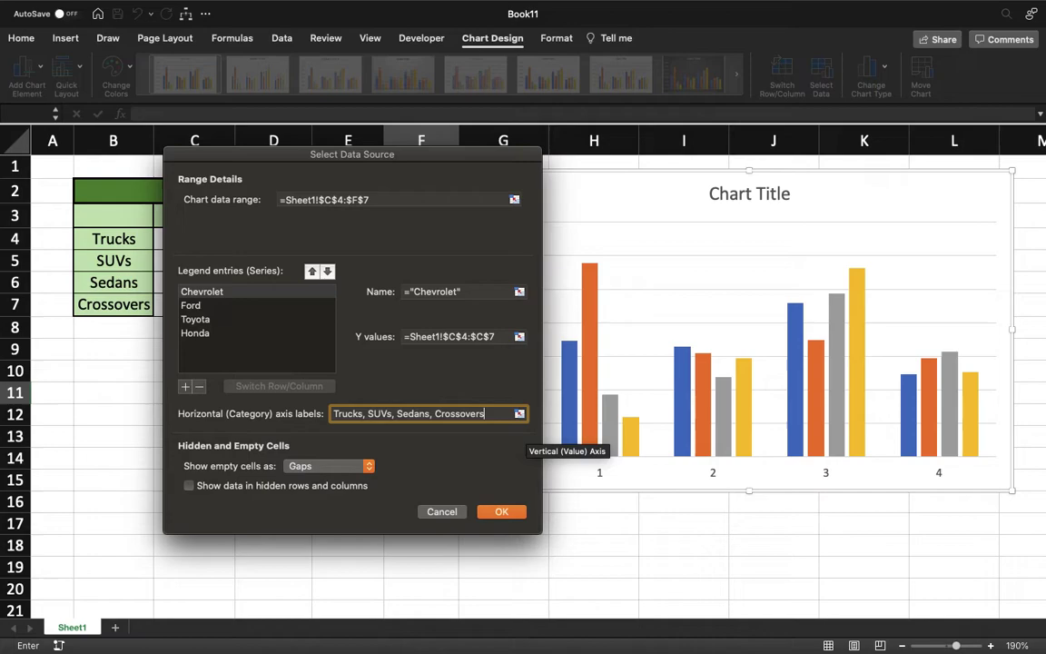
click(501, 511)
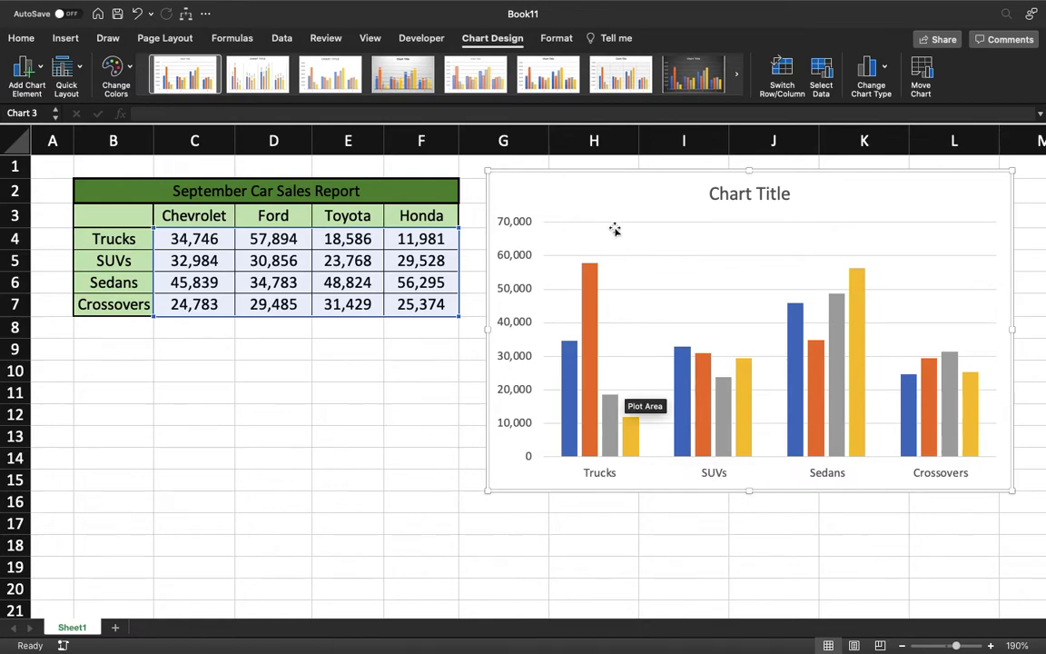
click(748, 192)
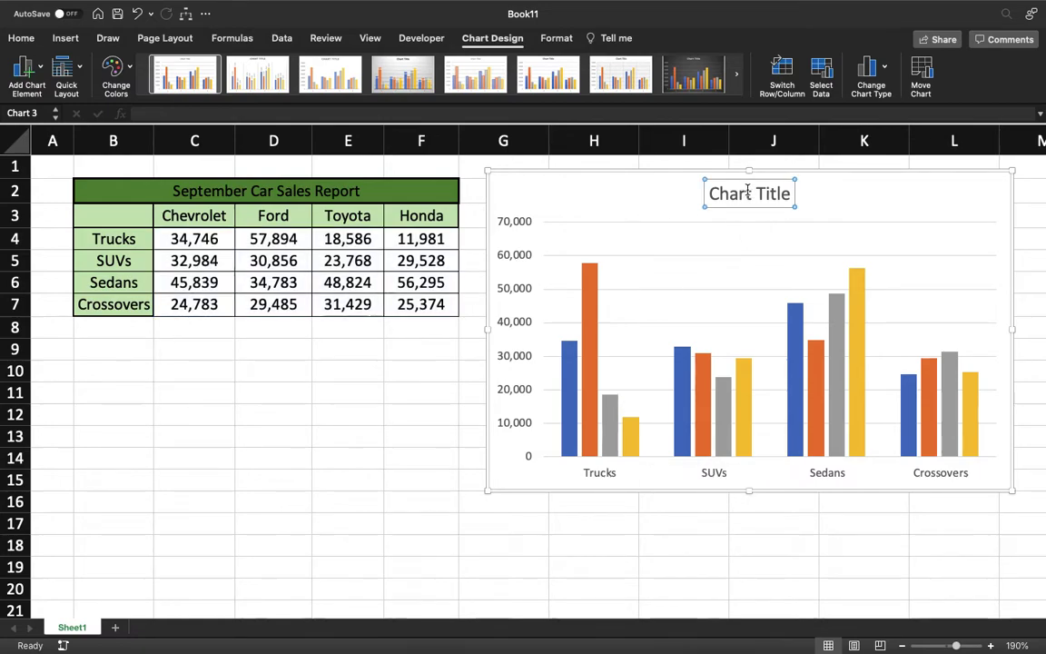
text(Sep)
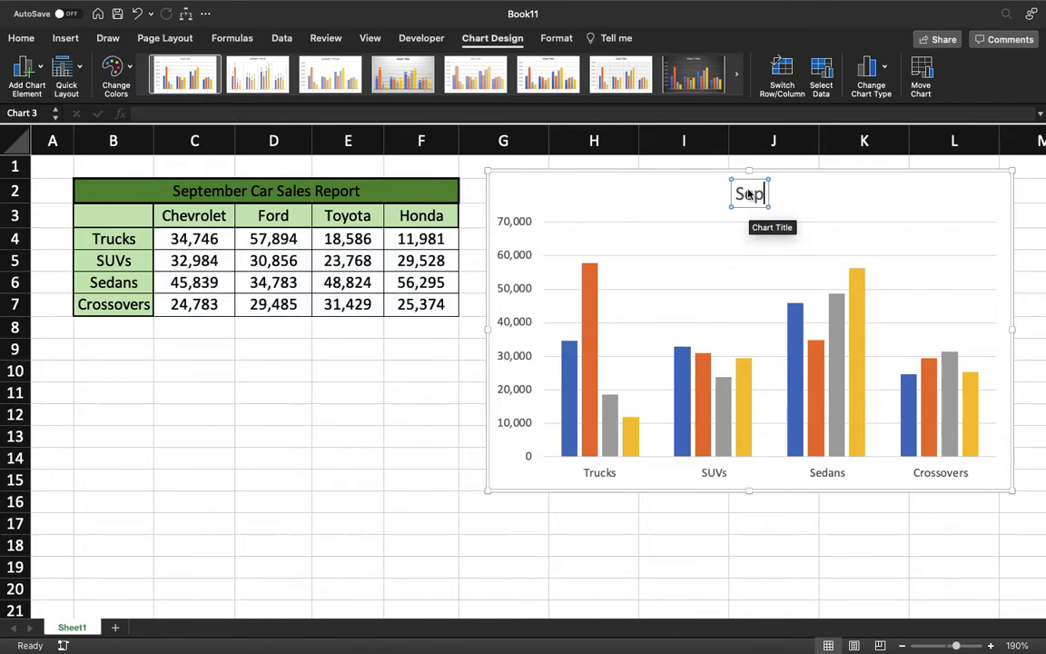
text(tember)
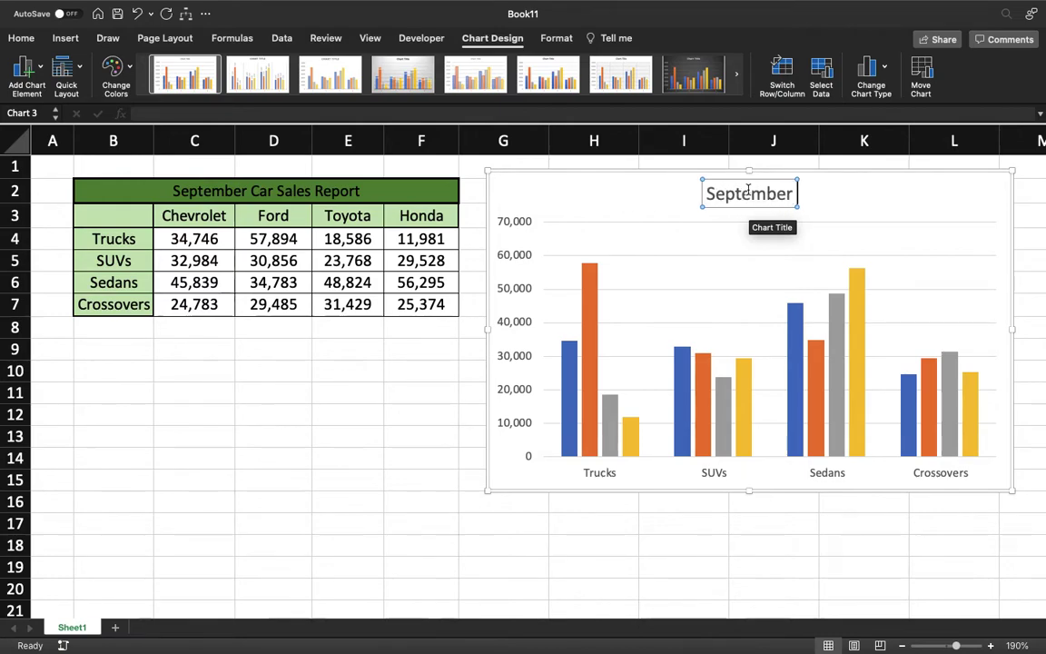
text( Car Sales)
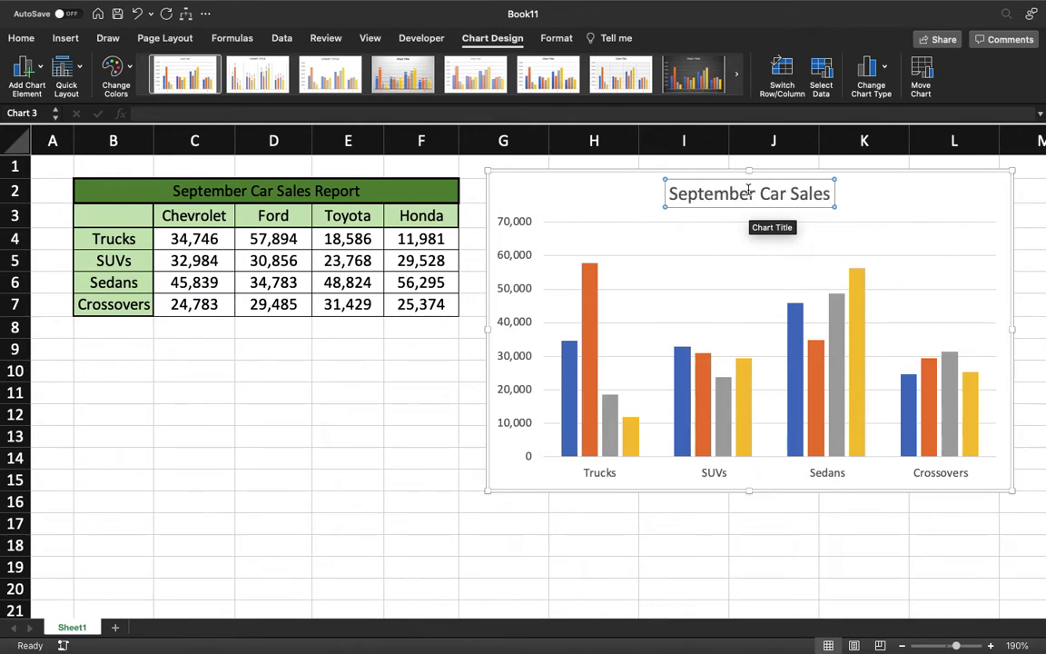
text( Report)
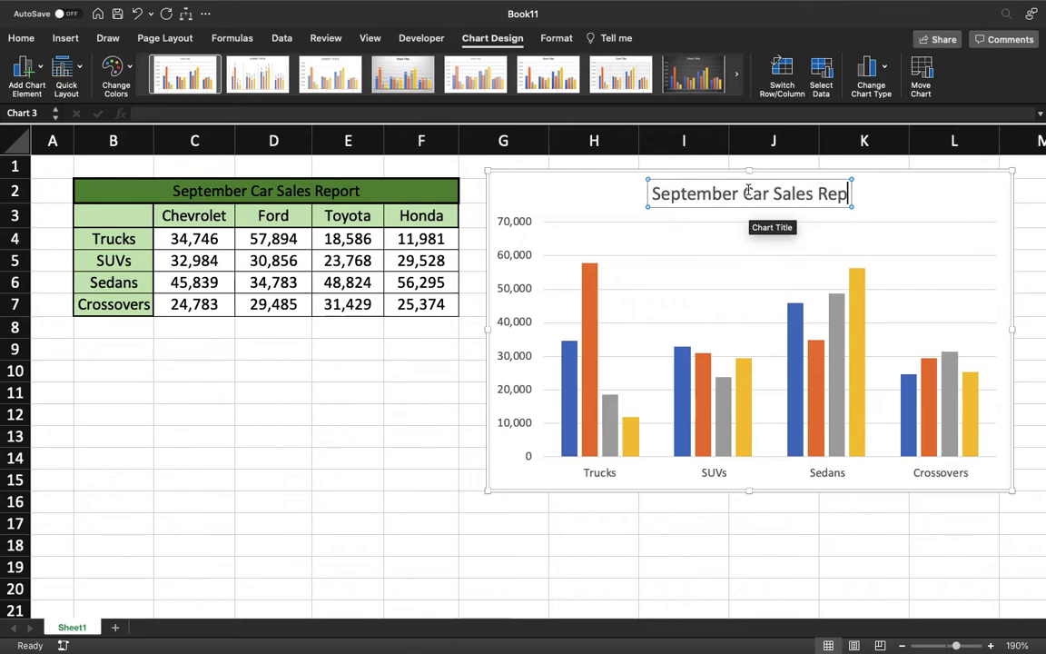
click(539, 210)
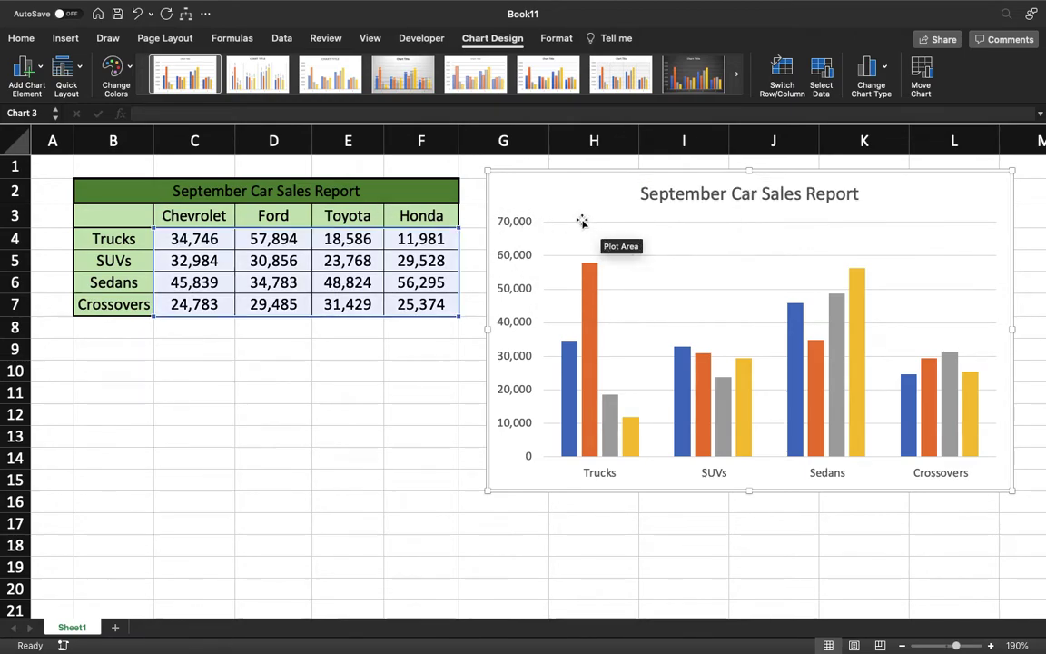
click(20, 39)
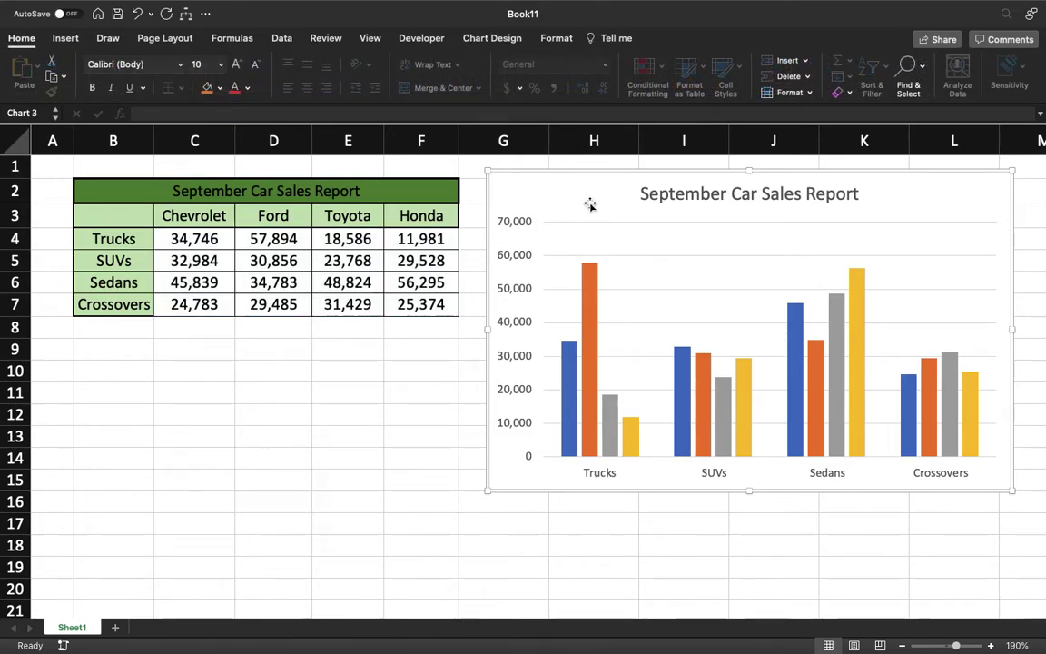
click(509, 42)
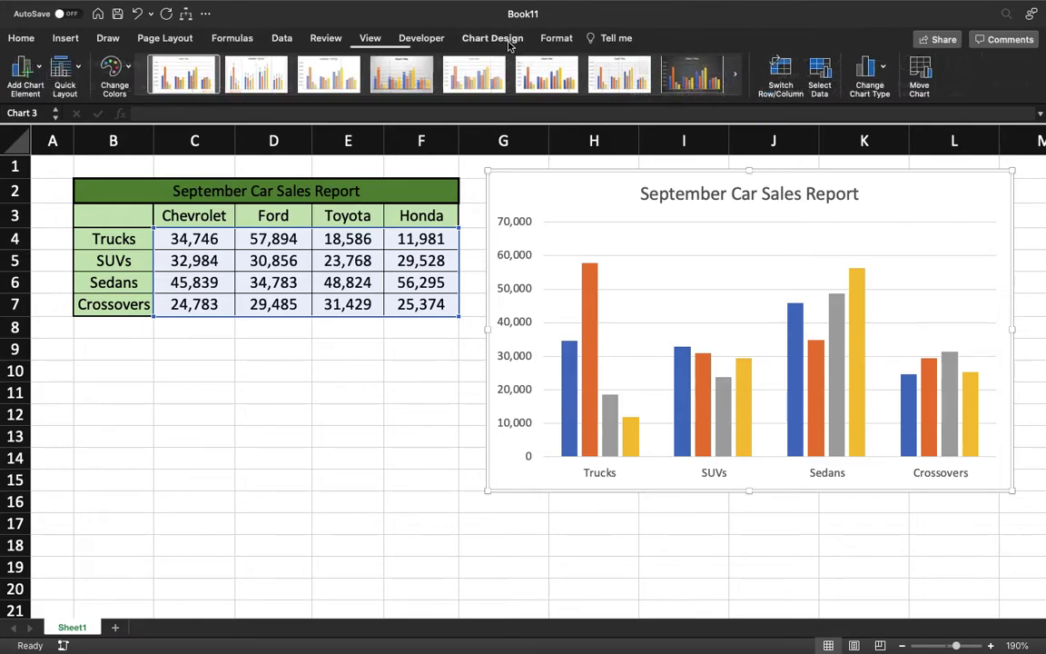
Step: Add Primary Horizontal and Primary Vertical axis titles from Add Chart Element
click(39, 72)
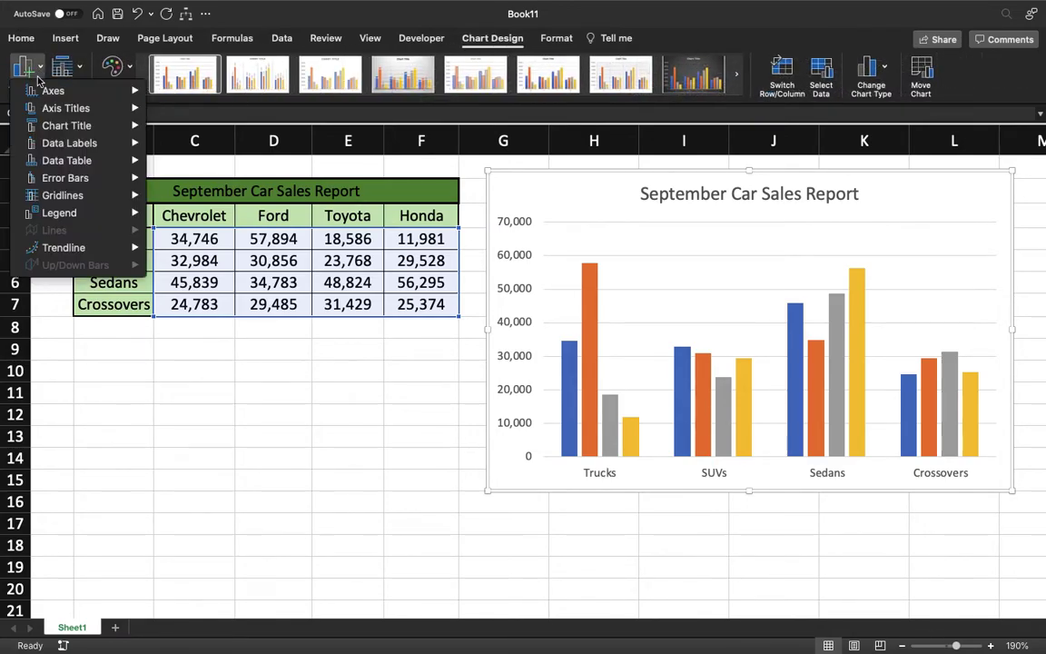
mouse_move(62, 111)
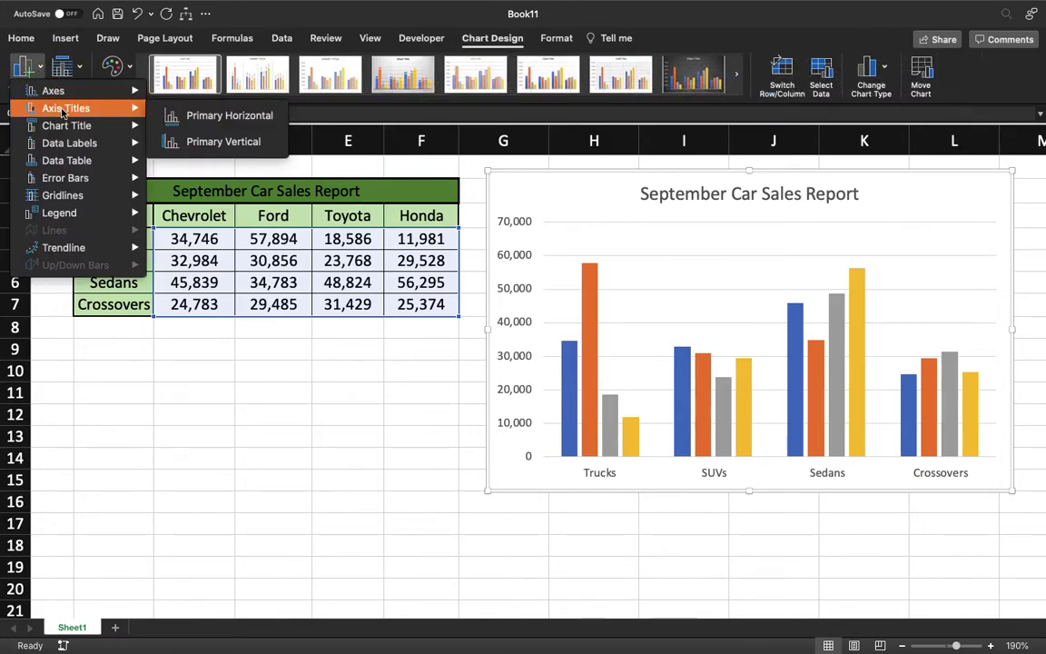
click(213, 115)
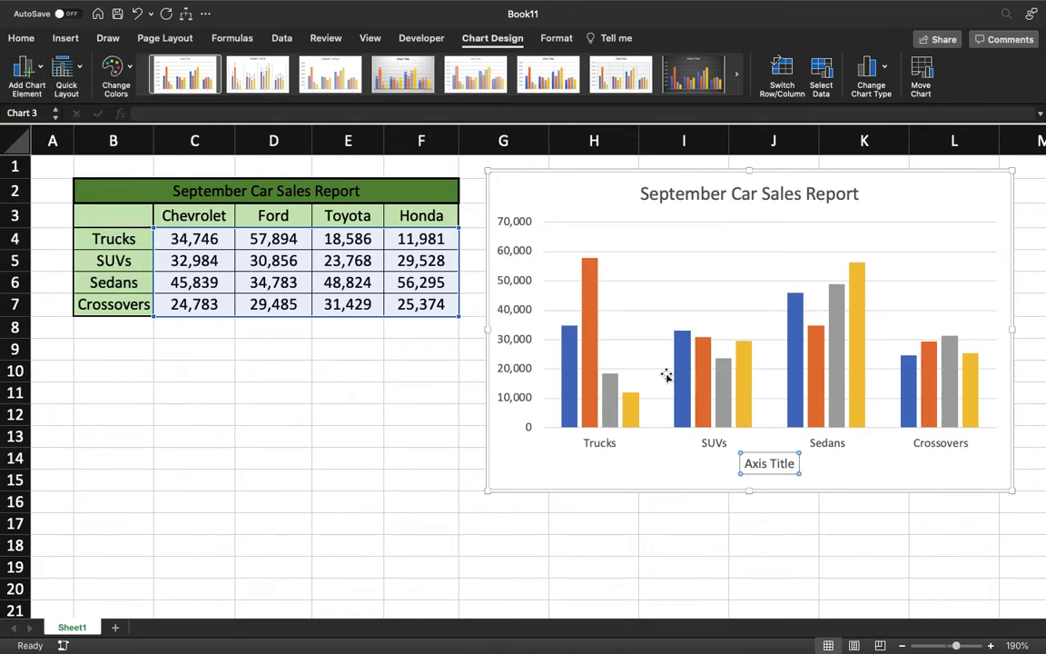
click(27, 69)
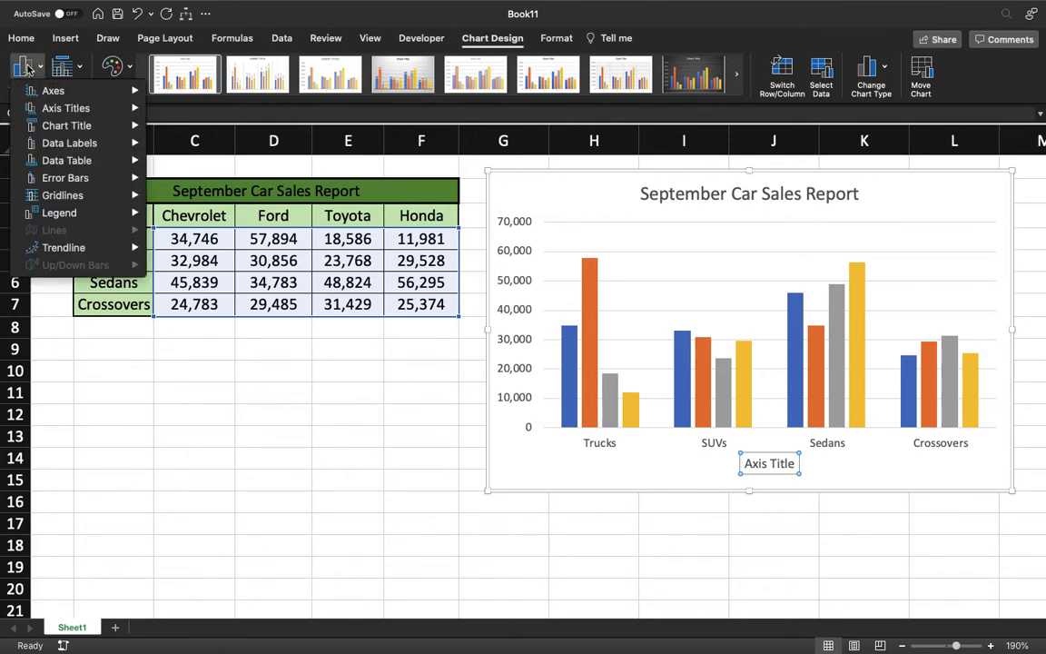
mouse_move(108, 107)
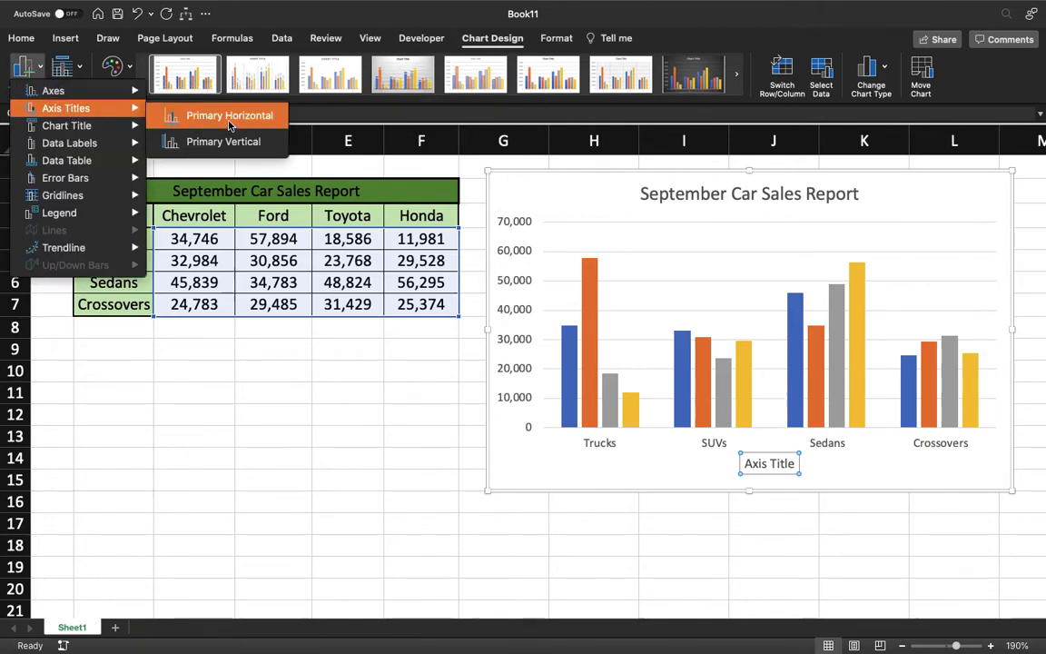
click(234, 149)
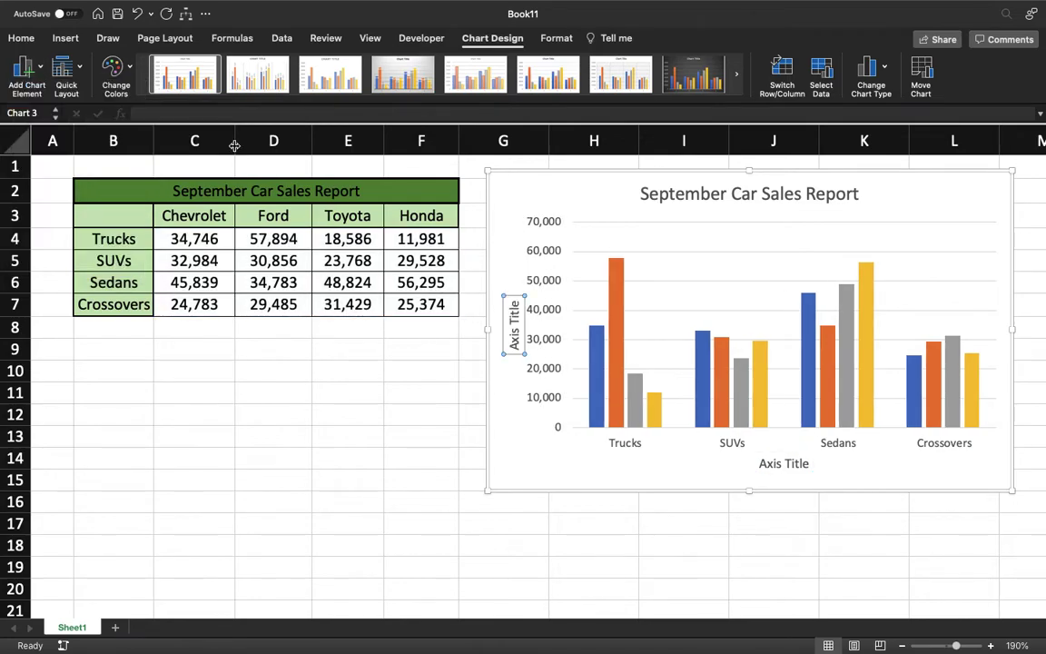
Step: Title the vertical axis '# of cars sold'
double_click(513, 338)
triple_click(513, 336)
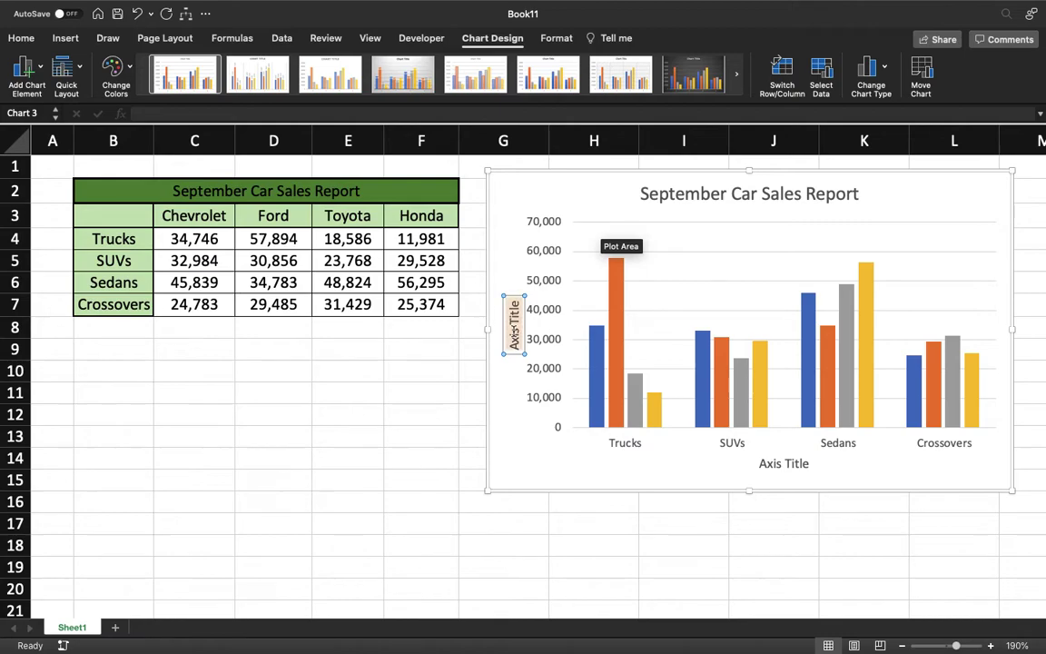
text(# of)
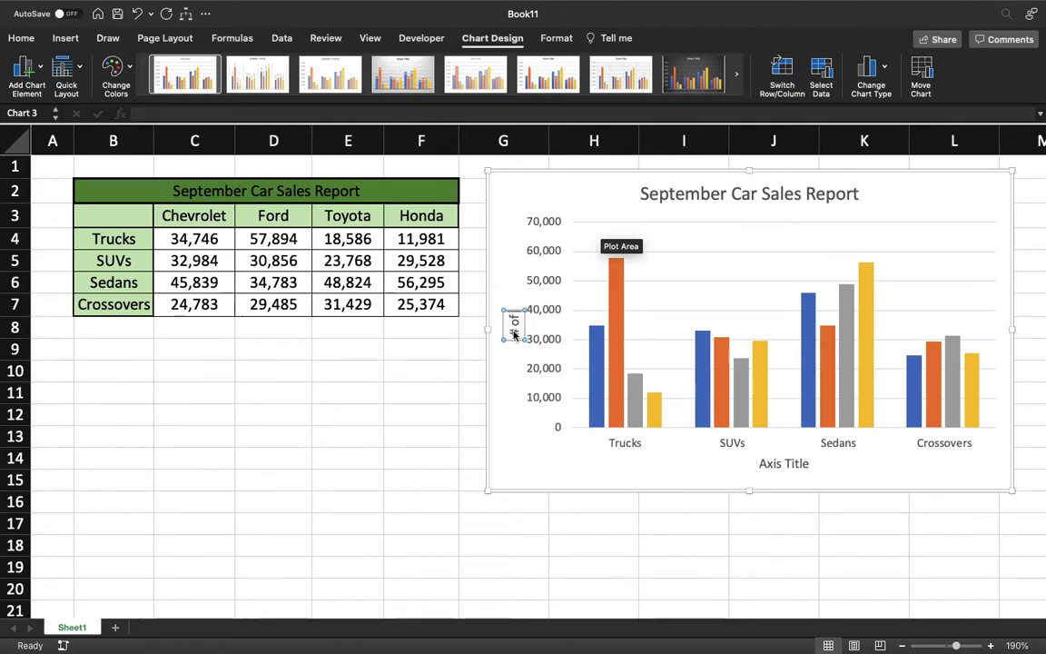
text( cars sold)
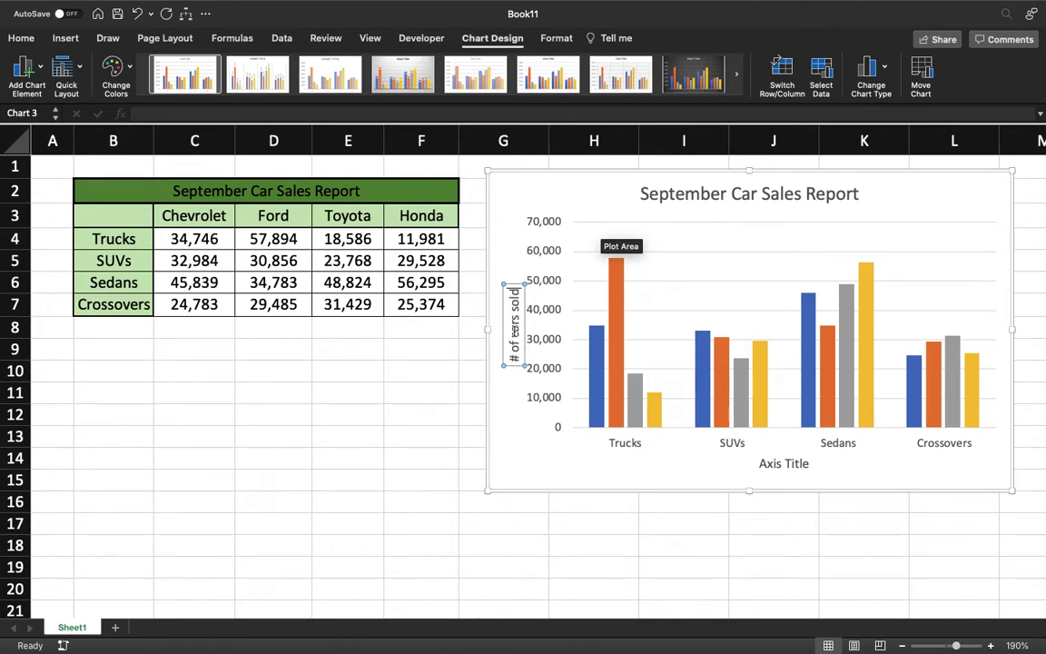
Step: Title the horizontal axis 'Type of Car'
triple_click(780, 461)
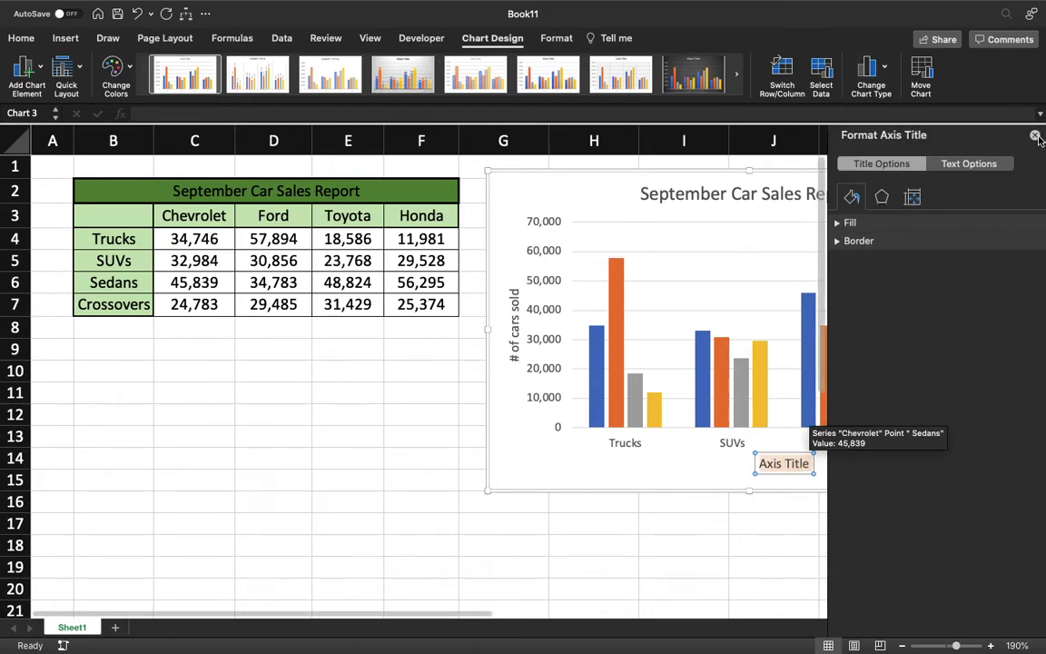
key(super+1)
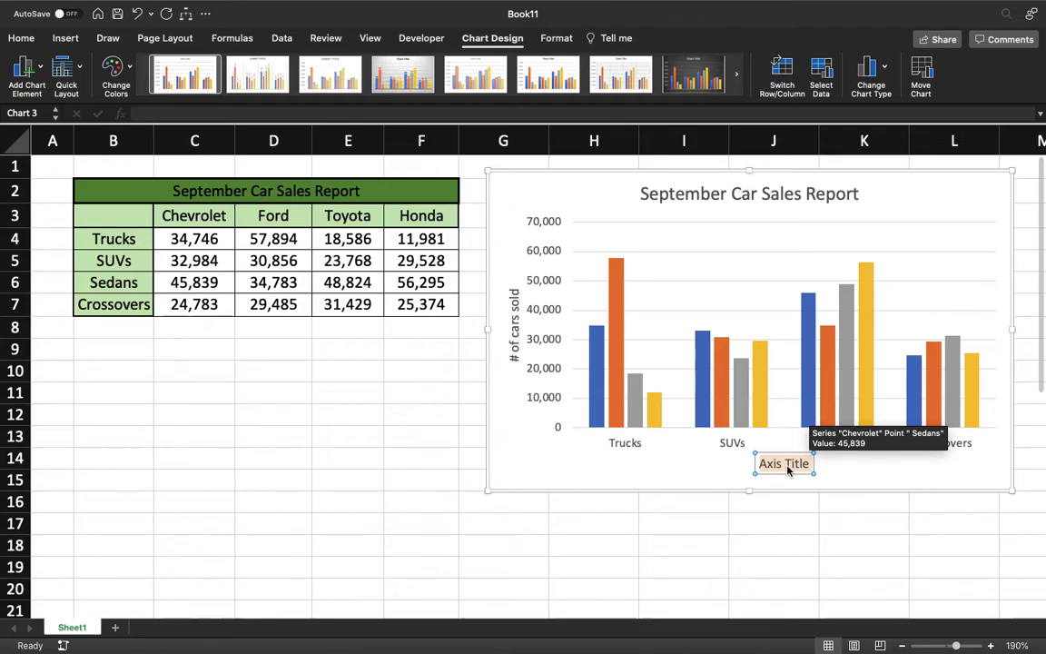
text(car ma)
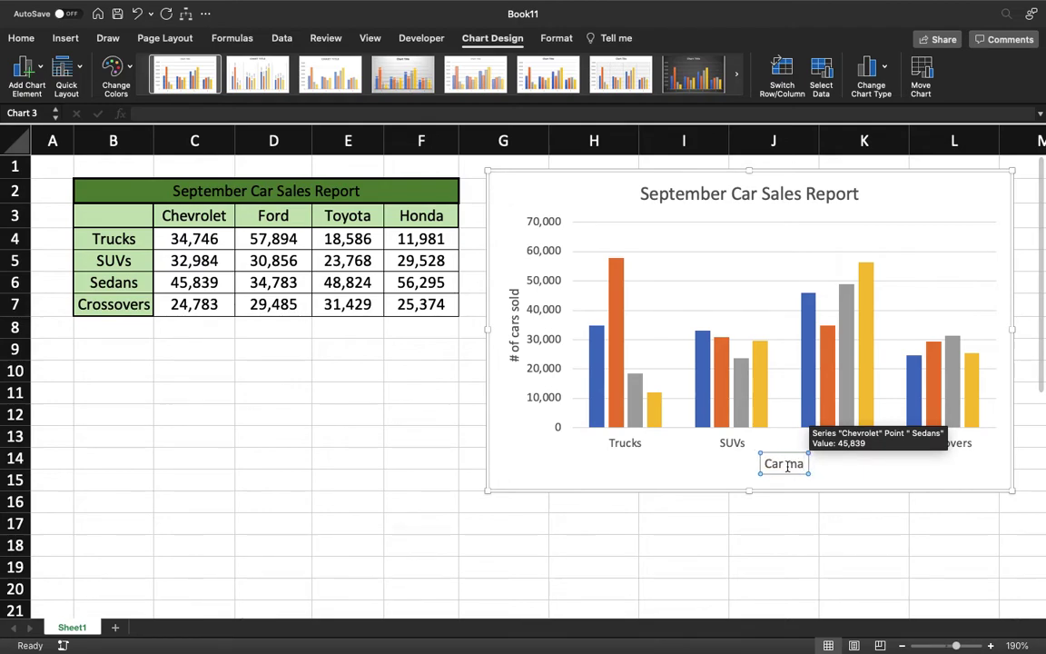
key(BackSpace)
key(BackSpace)
text(Man)
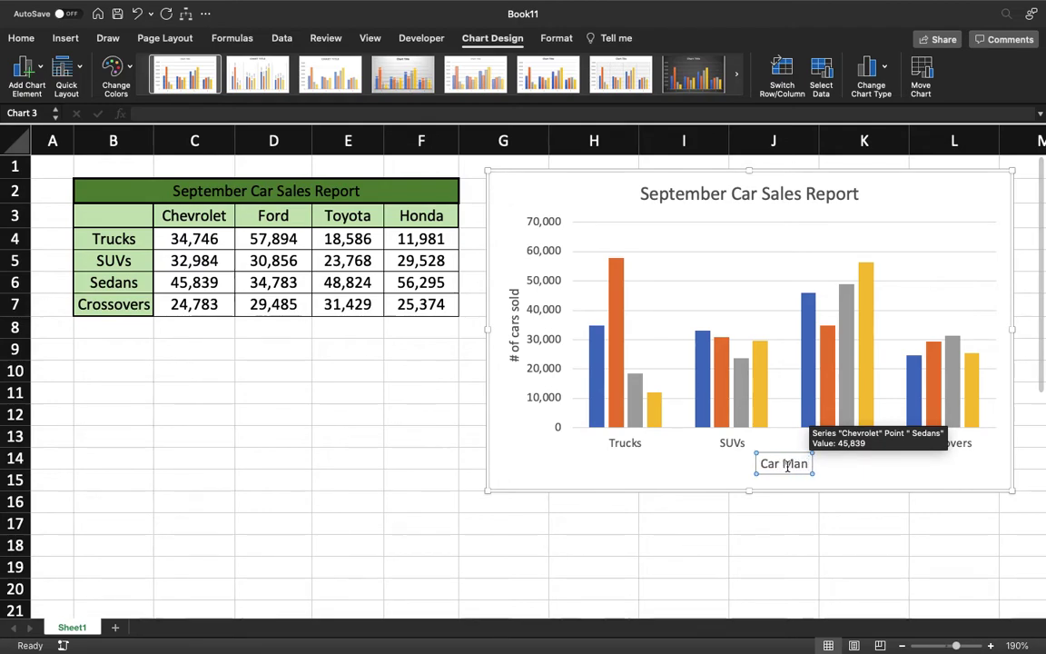
text(ufac)
key(BackSpace)
key(BackSpace)
key(BackSpace)
key(BackSpace)
key(BackSpace)
key(BackSpace)
key(BackSpace)
key(BackSpace)
key(BackSpace)
key(BackSpace)
key(BackSpace)
text(Type of Car)
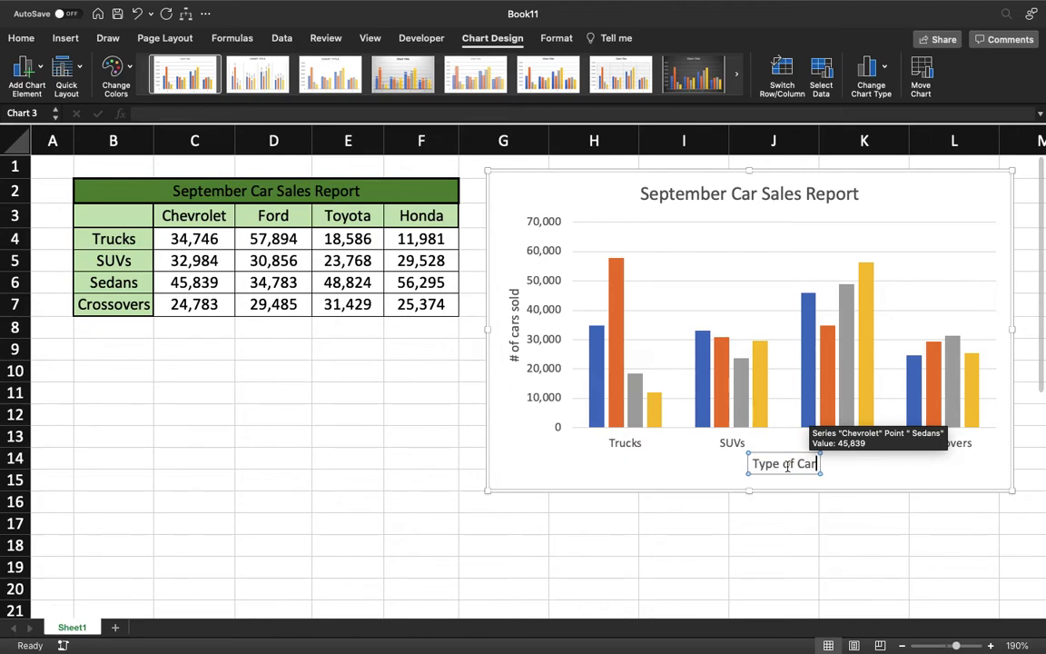
click(857, 478)
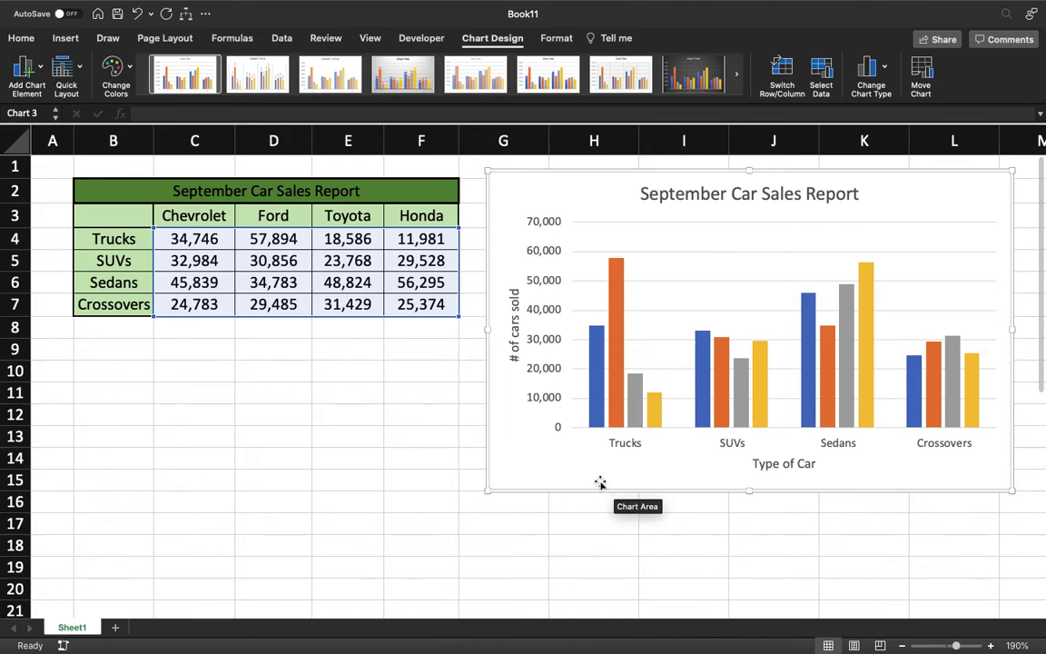
Step: Place the Chevrolet, Ford, Toyota and Honda legend at the bottom of the chart
click(25, 71)
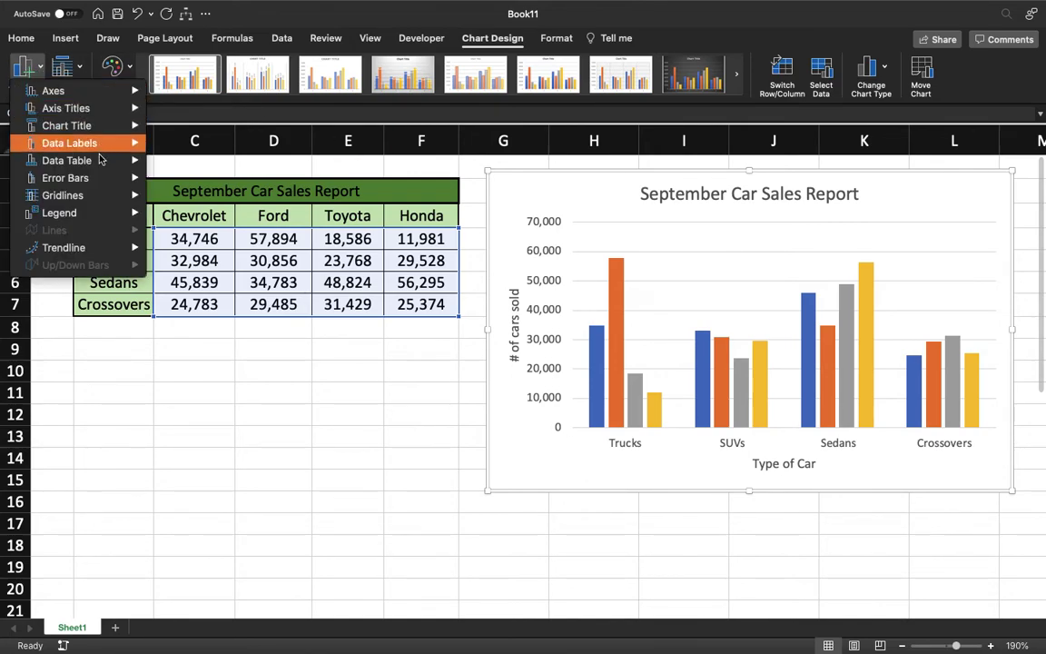
mouse_move(99, 212)
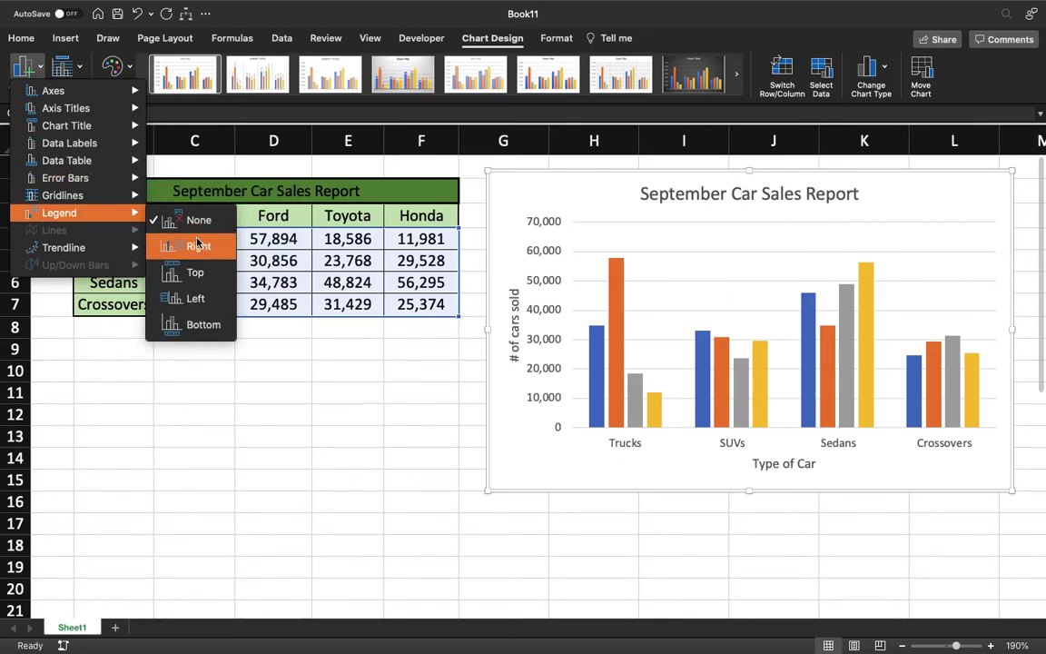
click(191, 325)
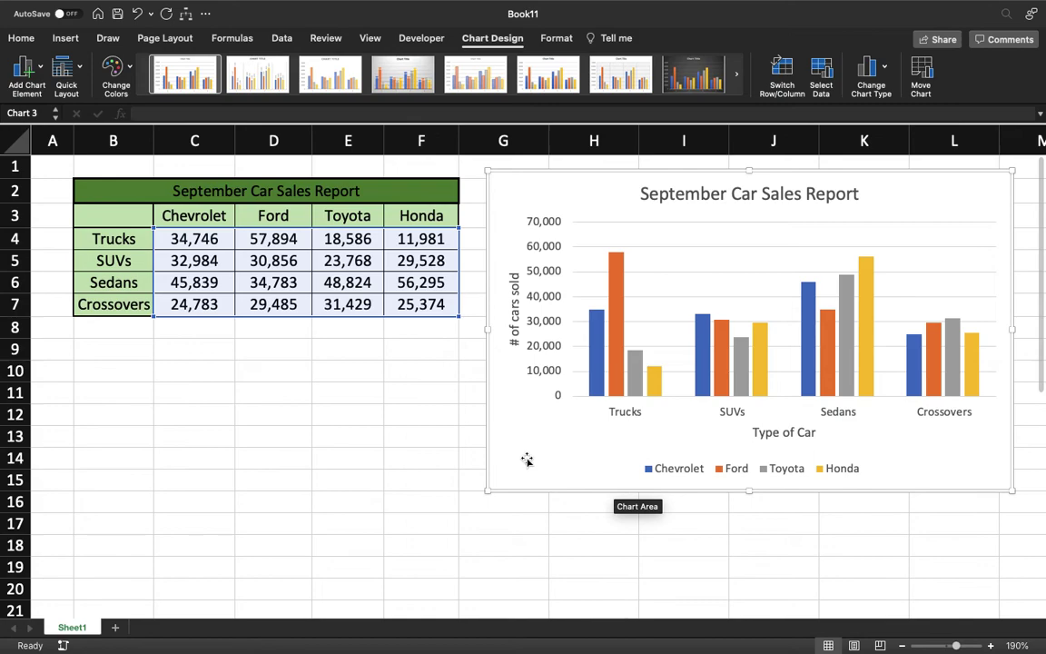
click(565, 193)
mouse_move(720, 10)
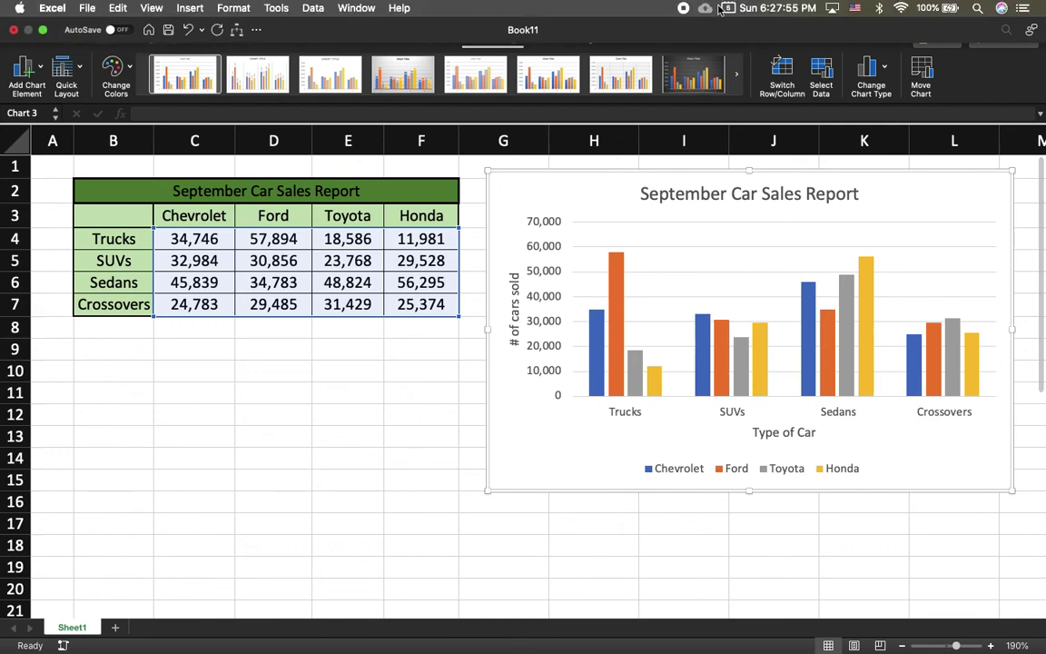